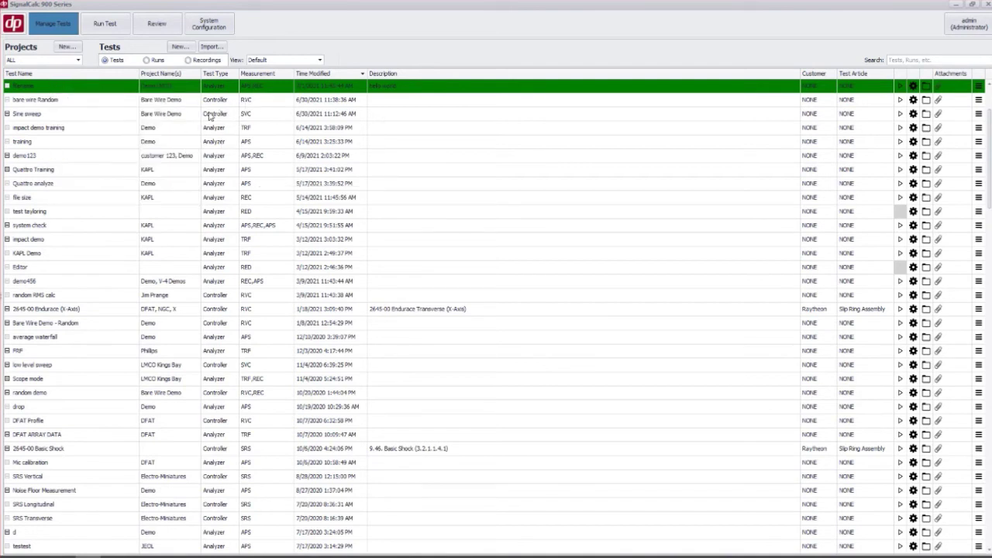
Expand the Sine sweep test to show its four runs and open the dp application menu.
left_click(7, 114)
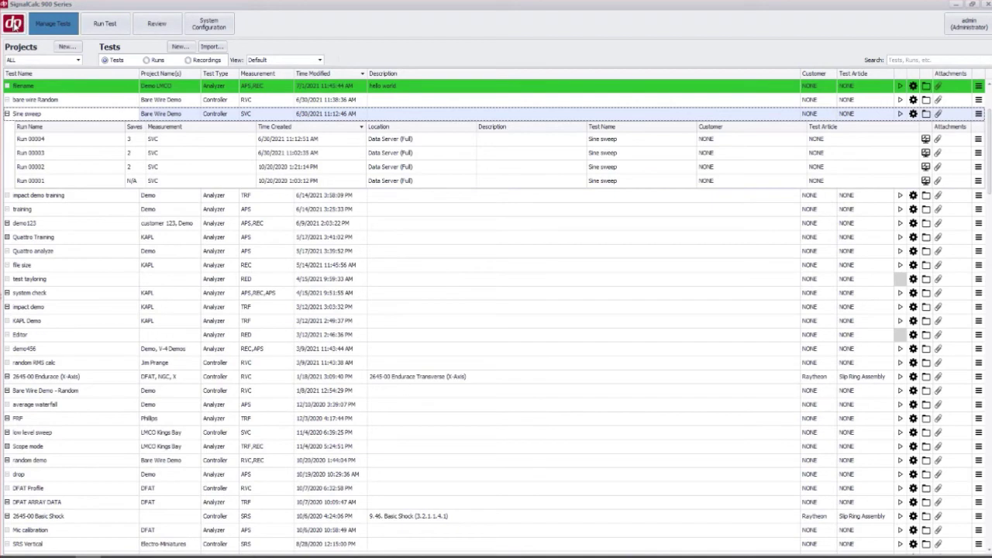
left_click(11, 25)
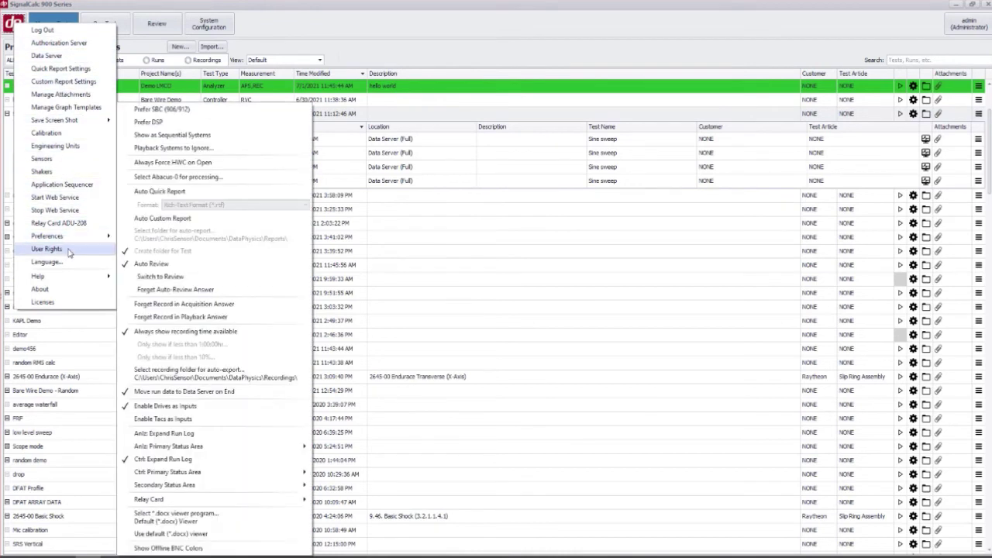
Look over the Preferences and Help entries in the dp menu, then dismiss the menu.
mouse_move(74, 280)
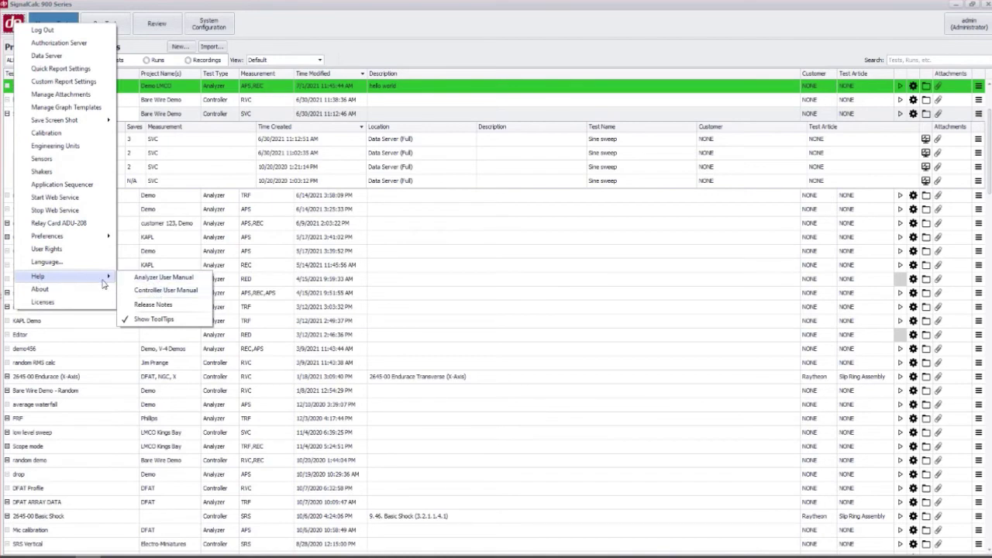
left_click(266, 557)
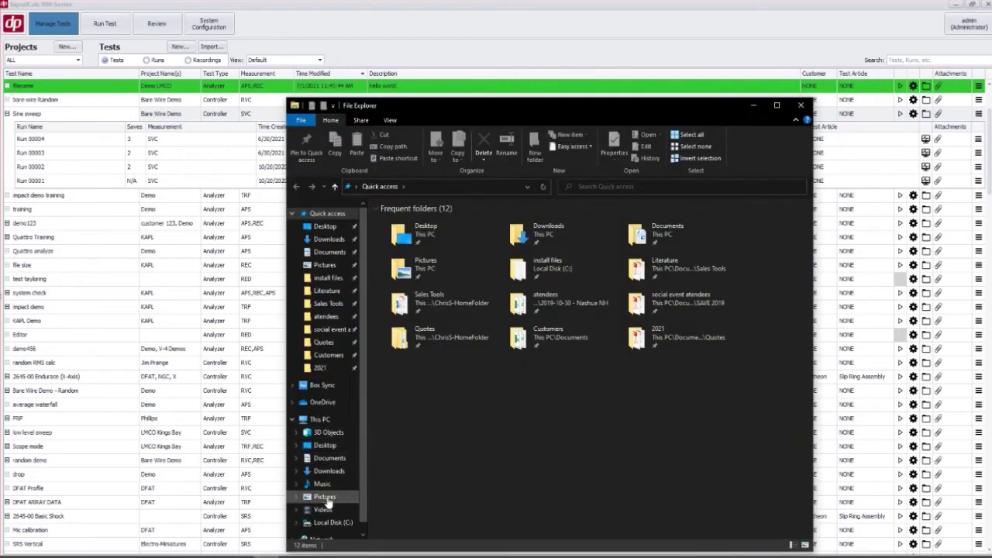
Browse to C:\Data Physics Corporation\DP900\Help with the user manual PDFs, then minimize File Explorer.
left_click(331, 524)
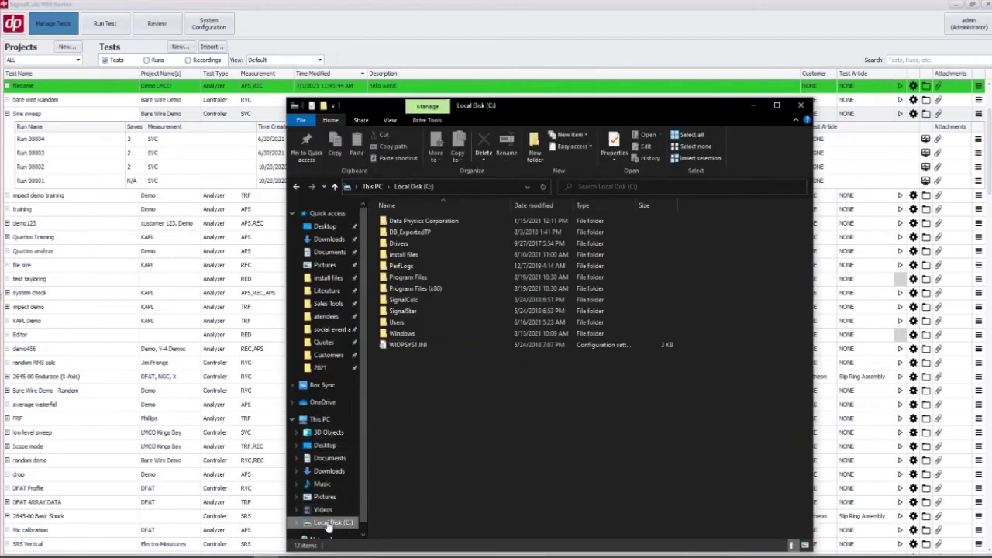
double_click(399, 229)
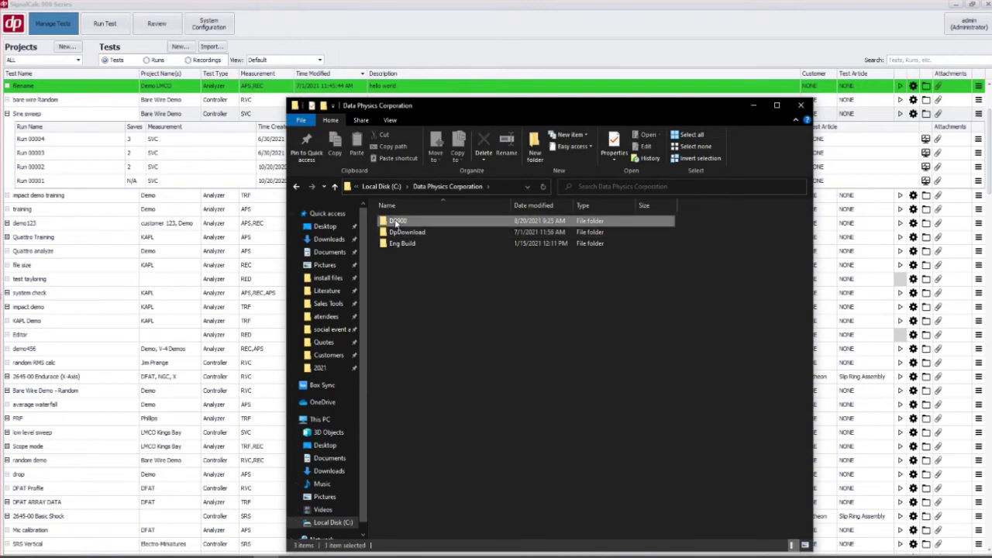
double_click(397, 223)
double_click(396, 311)
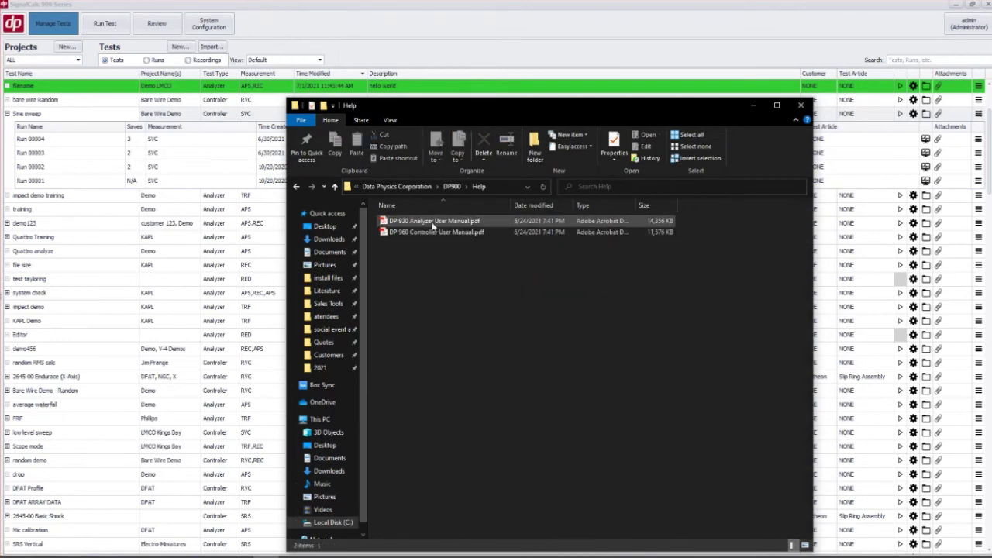
left_click(754, 105)
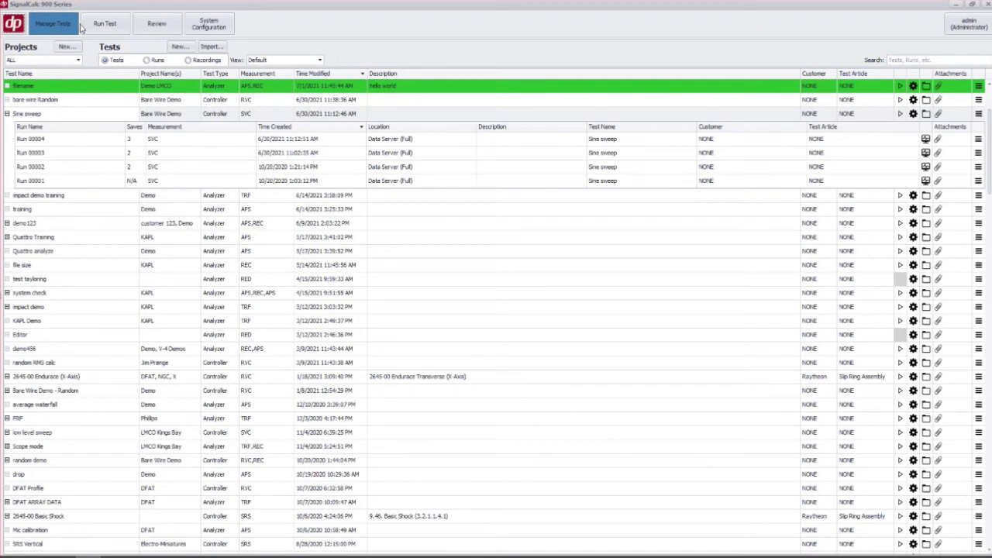
Visit the Run Test view, then Review with its WF waterfall plot, ending on System Configuration.
left_click(103, 26)
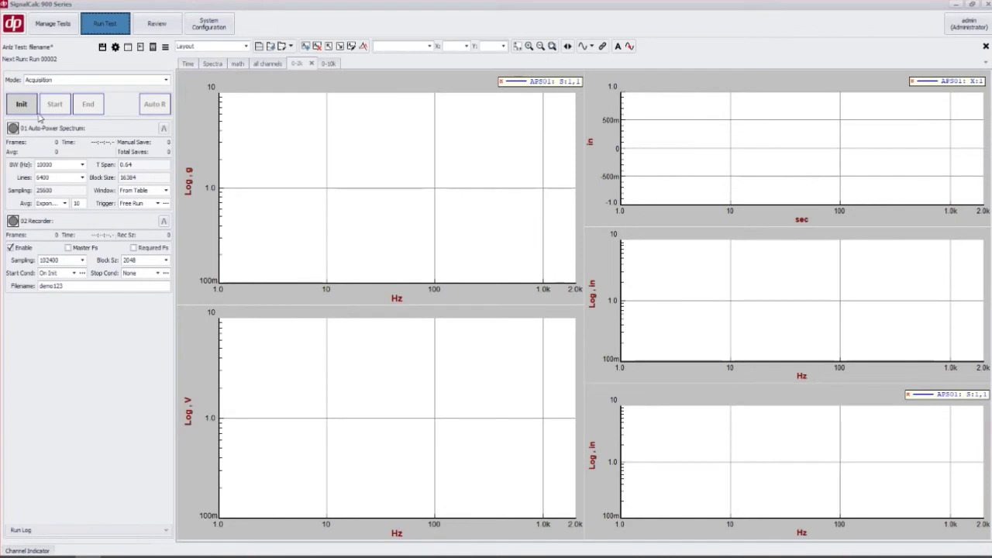
left_click(160, 26)
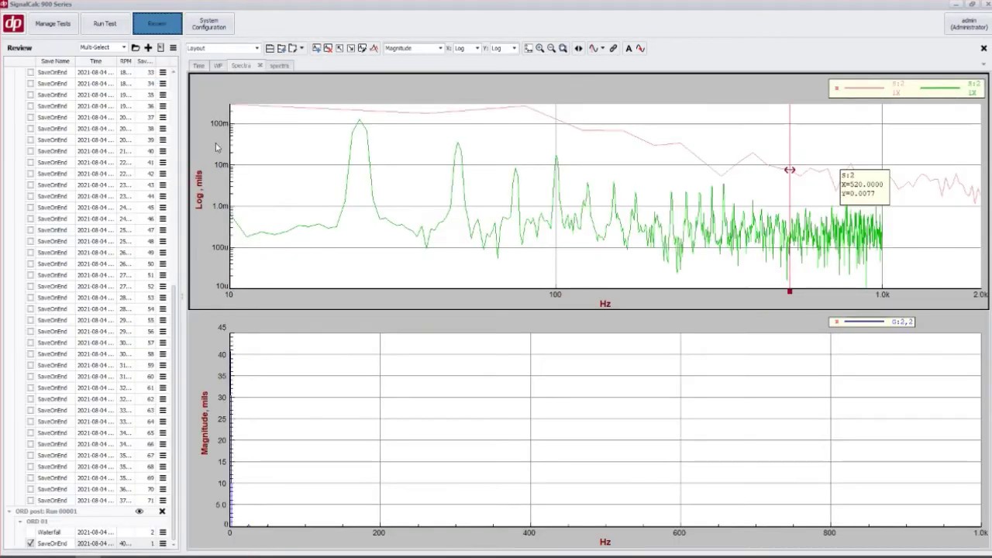
left_click(217, 65)
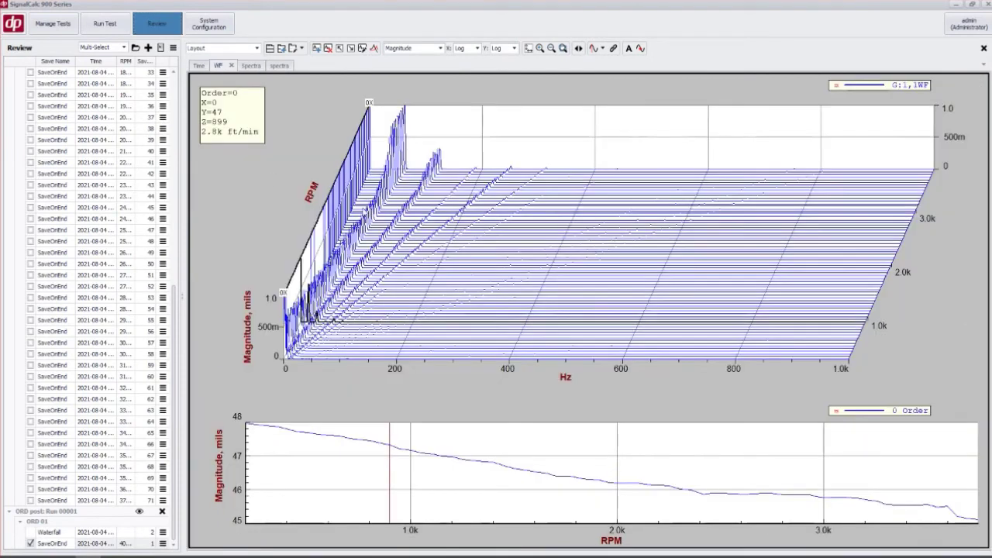
left_click(209, 25)
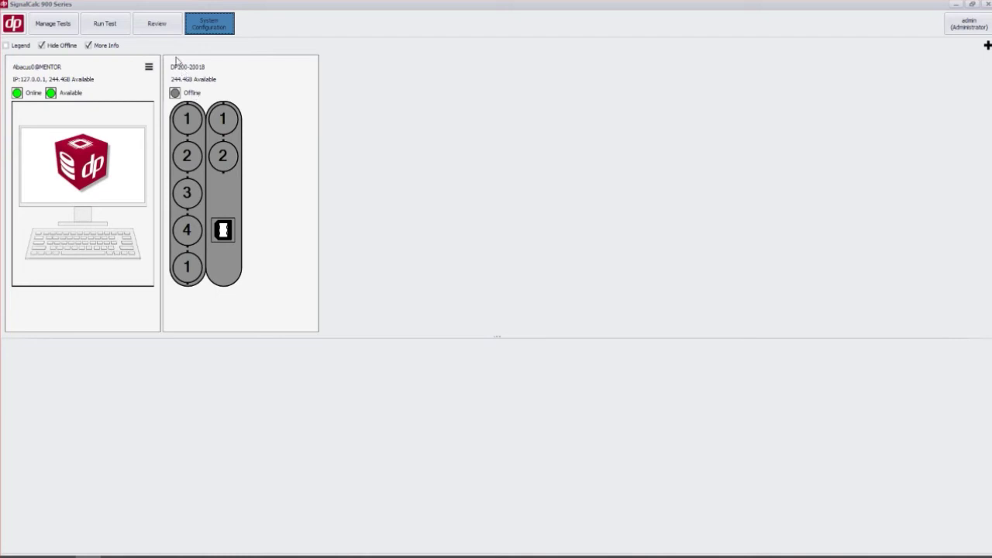
Go back to the Manage Tests page, where Sine sweep still lists its four runs.
left_click(56, 27)
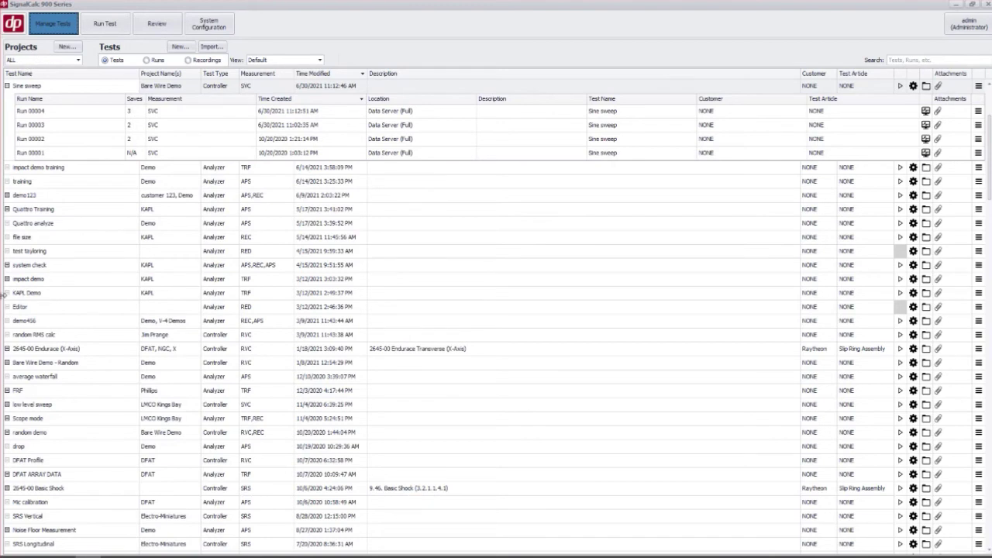
Widen the splitter to reveal the Projects panel beside the test list.
left_click_drag(48, 295, 128, 297)
scroll(67, 118, "down", 1)
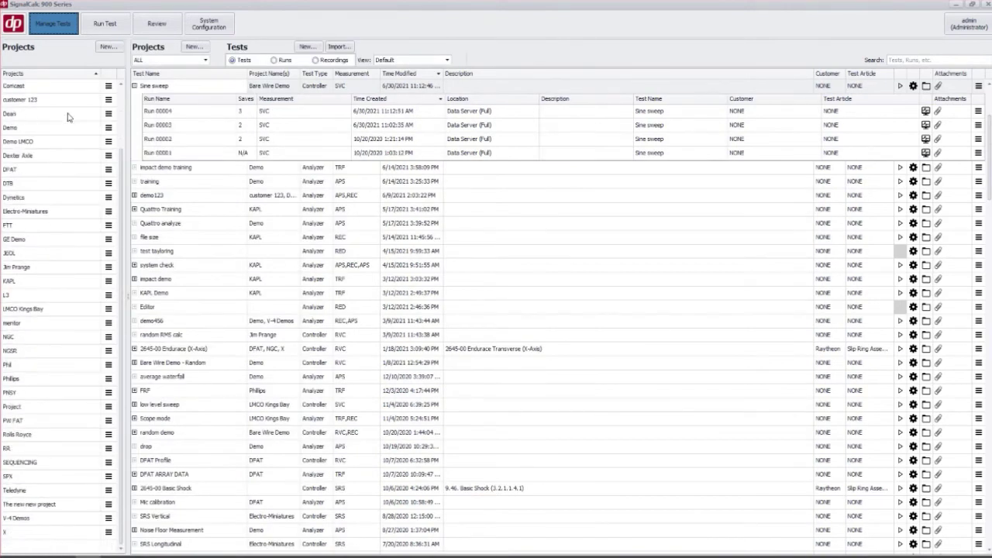
left_click(205, 61)
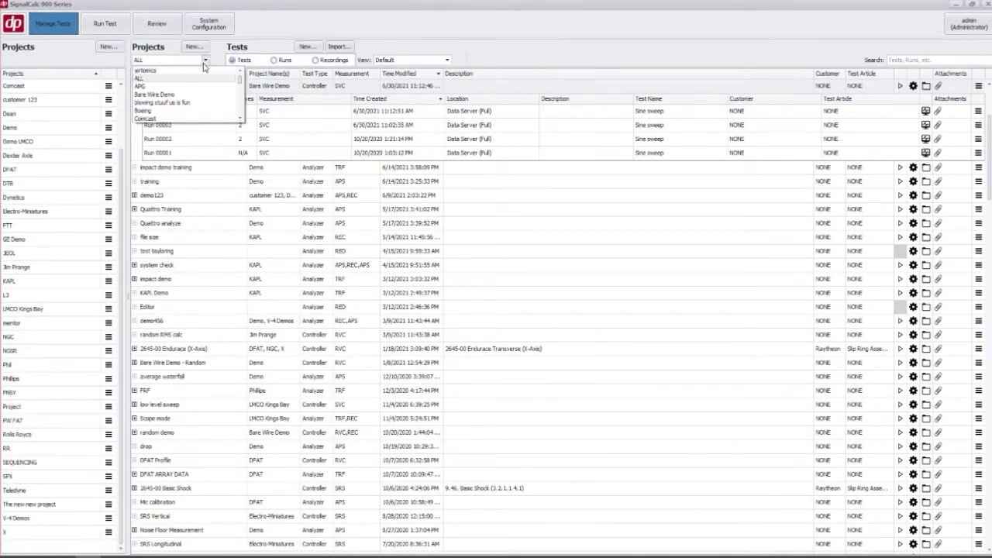
left_click(55, 61)
scroll(54, 163, "up", 1)
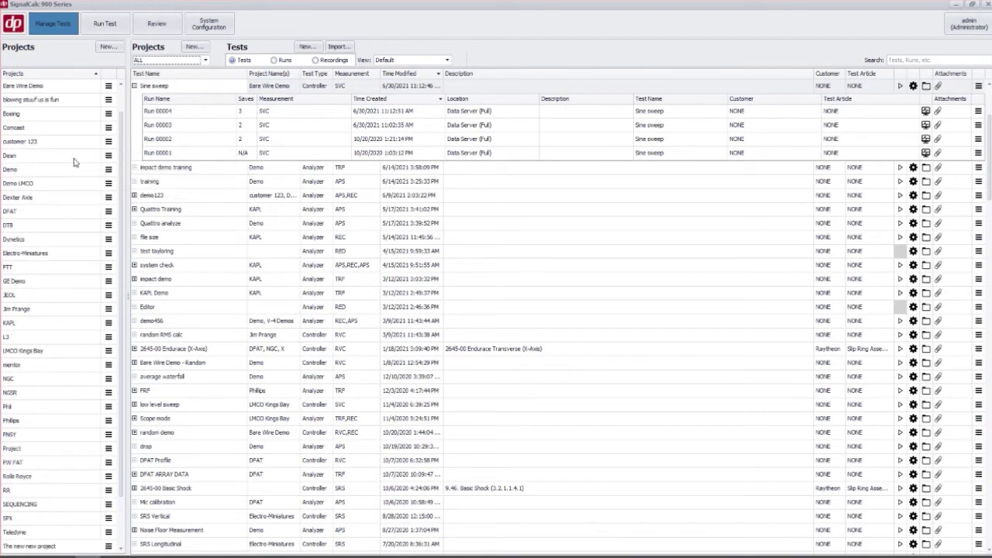
Show tests for Comcast, Demo, Electro-Miniatures, L3, LMCO Kings Bay and Bare Wire Demo projects in turn.
left_click(44, 130)
left_click(20, 174)
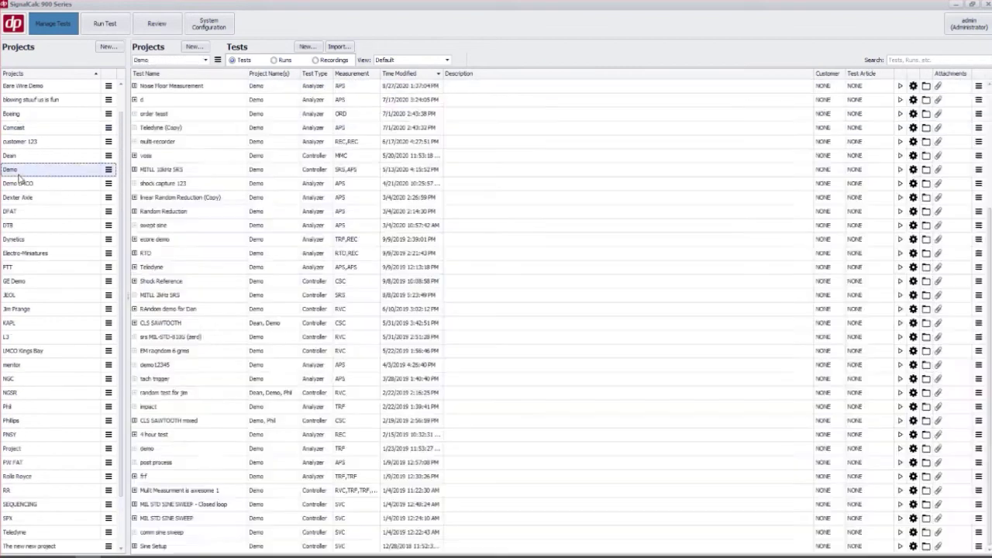
left_click(17, 257)
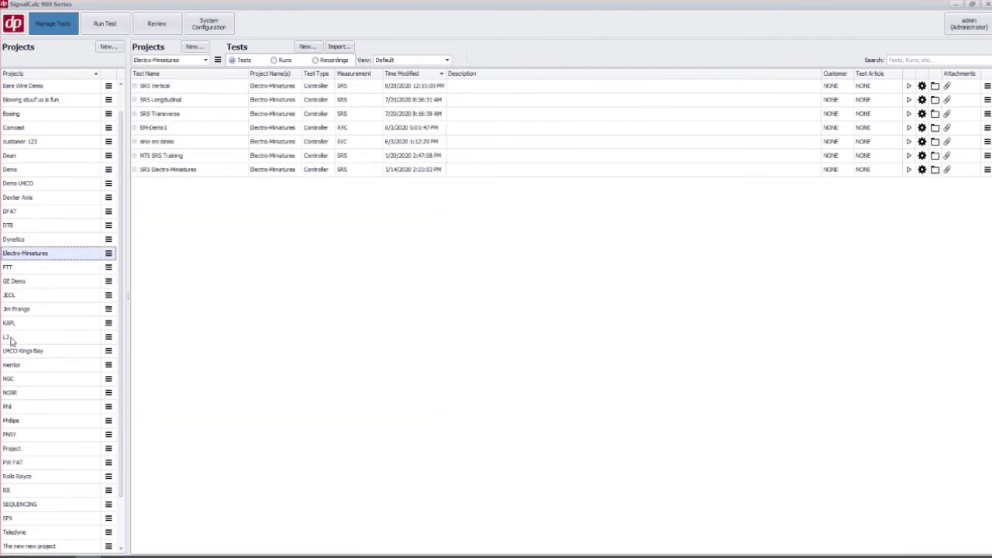
left_click(10, 339)
left_click(13, 356)
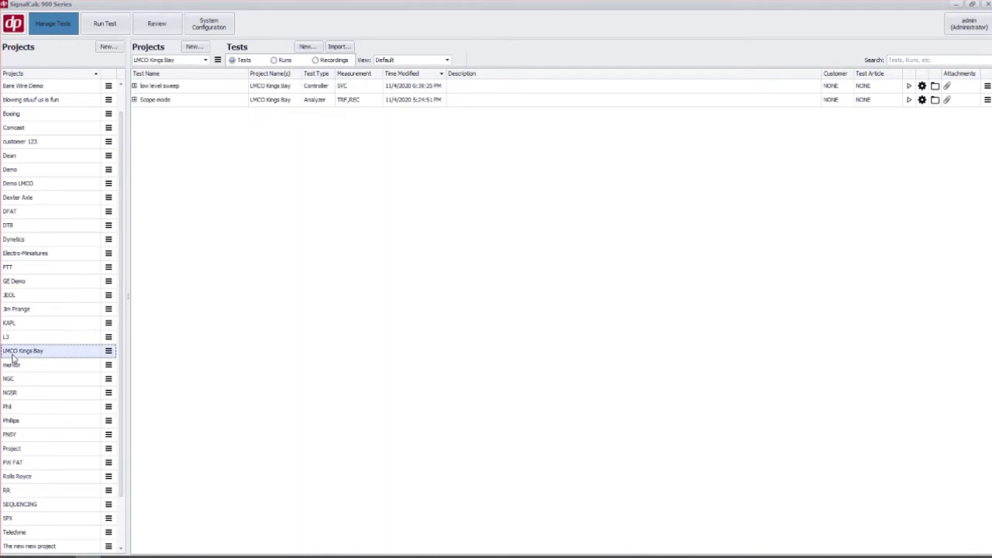
scroll(51, 169, "up", 1)
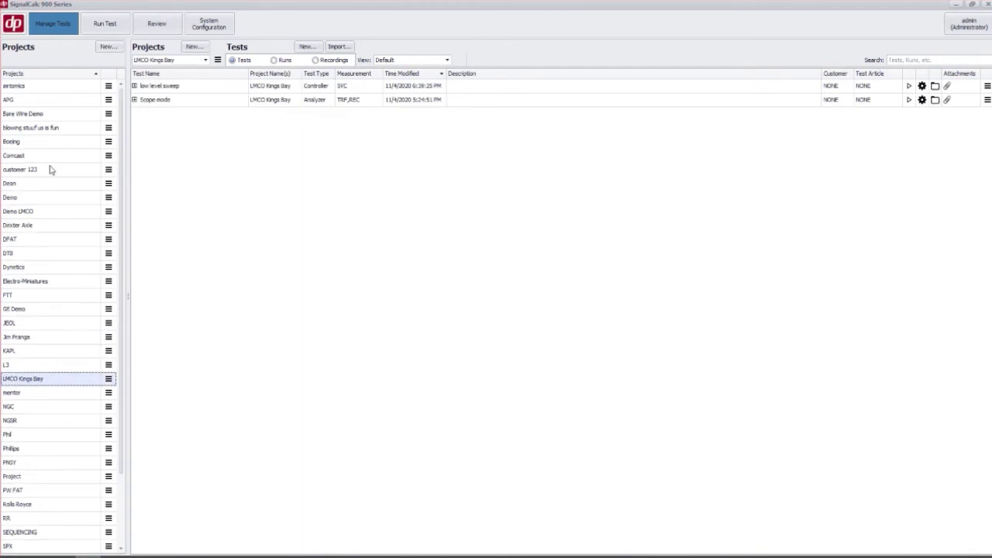
left_click(28, 115)
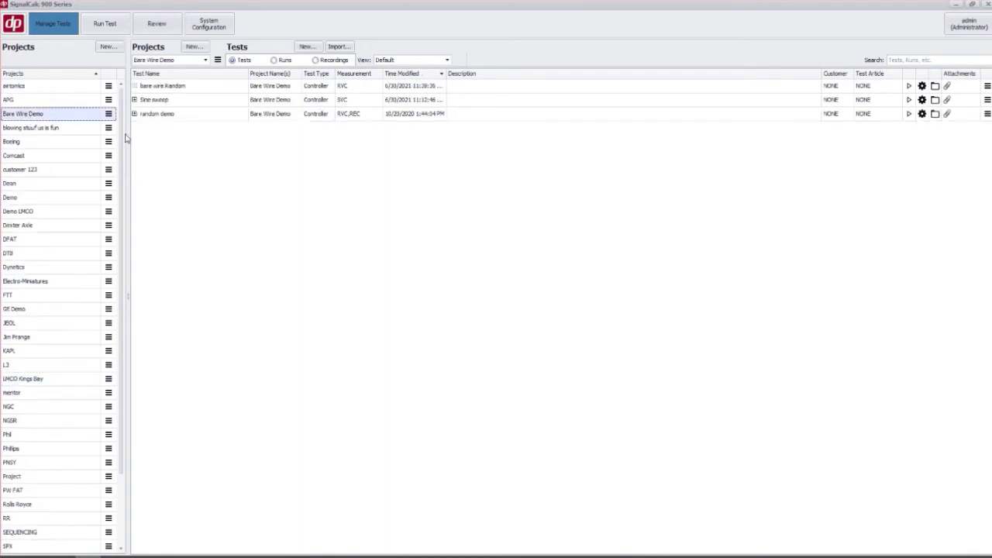
Check the Bare Wire Demo project options without deleting, then return the project filter to ALL.
left_click(108, 114)
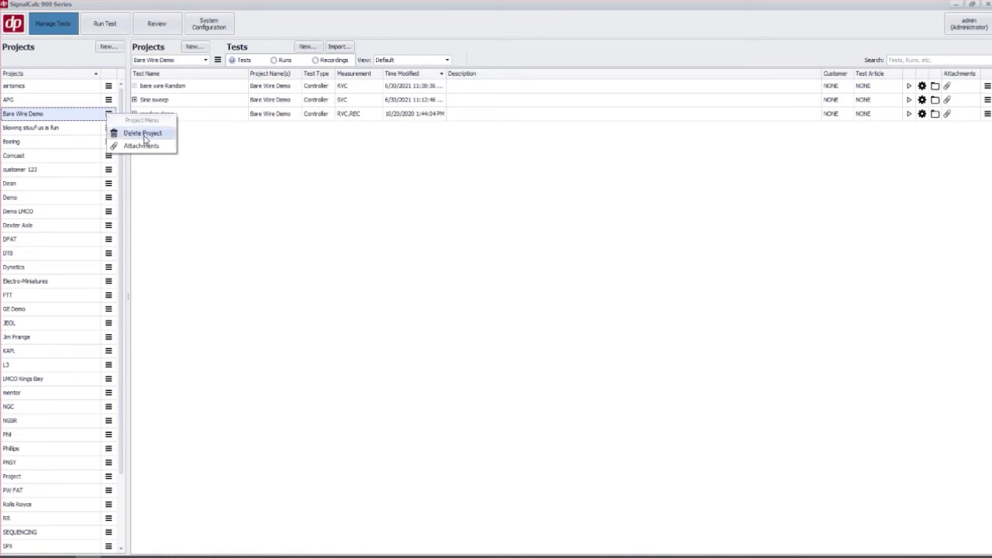
left_click(97, 112)
left_click(97, 113)
left_click(187, 62)
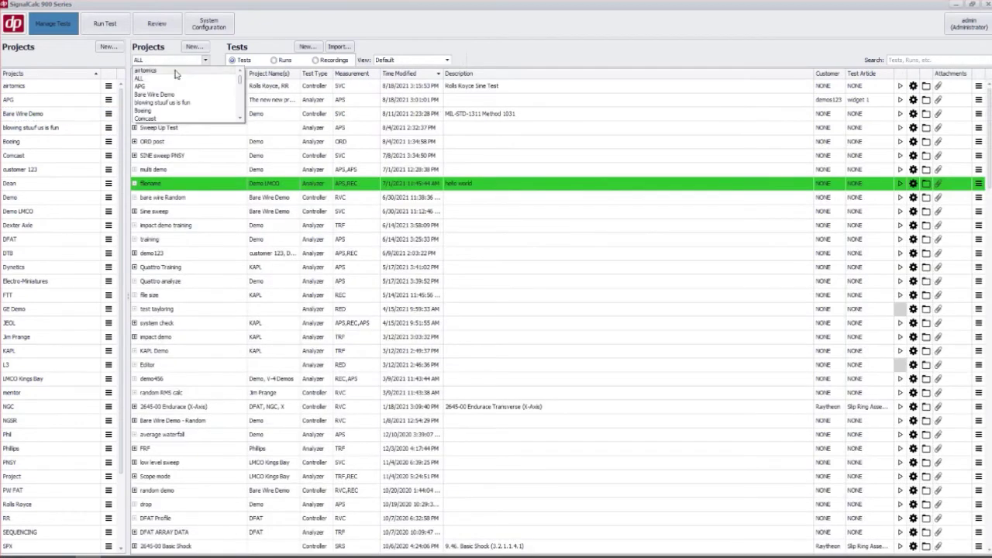
left_click(166, 81)
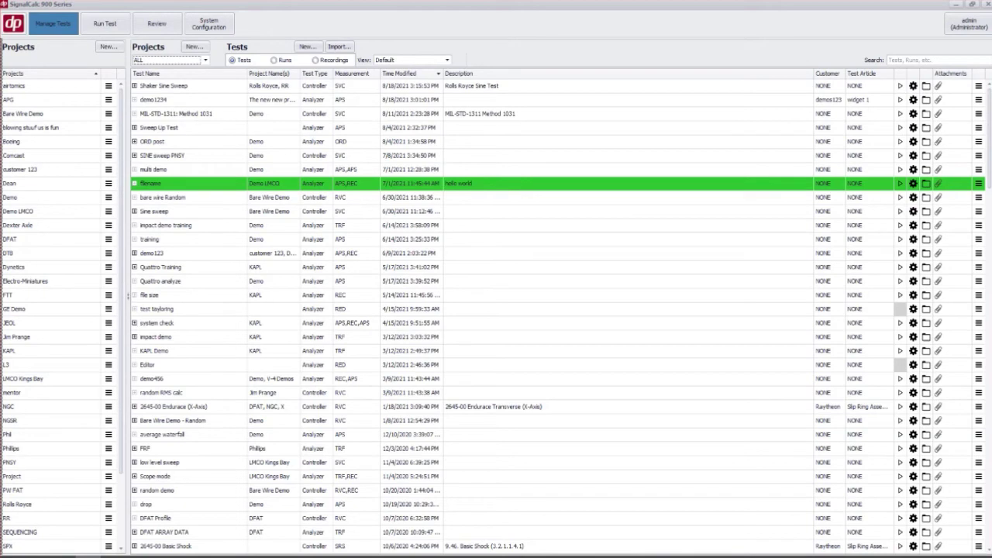
Hide the Projects panel and check which projects the ORD post test belongs to.
left_click(128, 297)
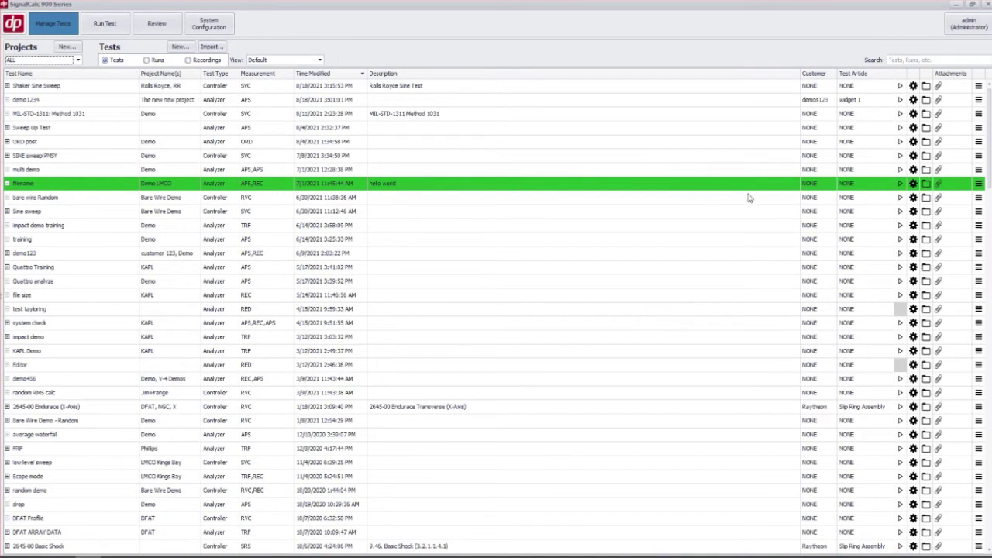
left_click(927, 141)
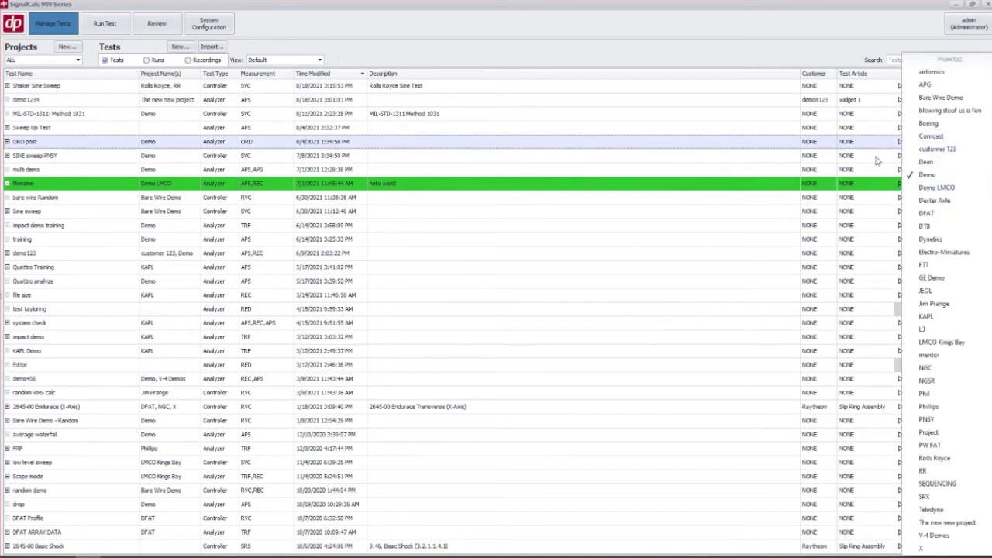
left_click(859, 67)
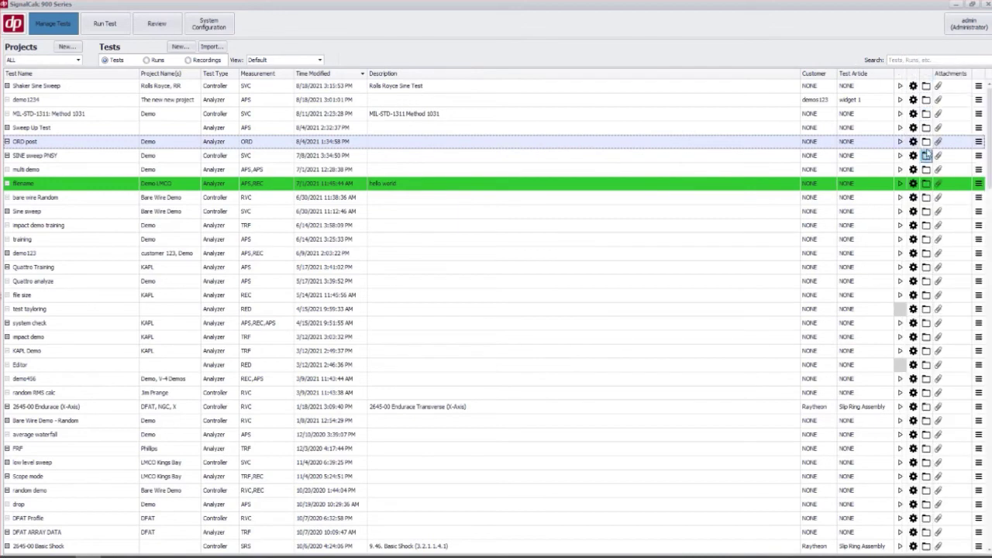
Add the Dean, customer 123 and Comcast projects to the ORD post test alongside Demo.
left_click(926, 146)
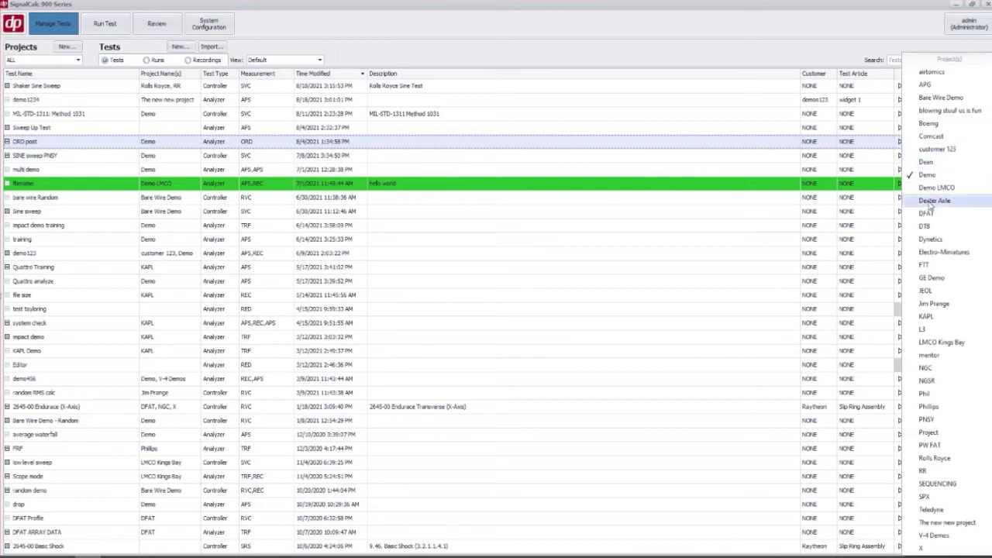
left_click(925, 163)
left_click(922, 149)
left_click(921, 136)
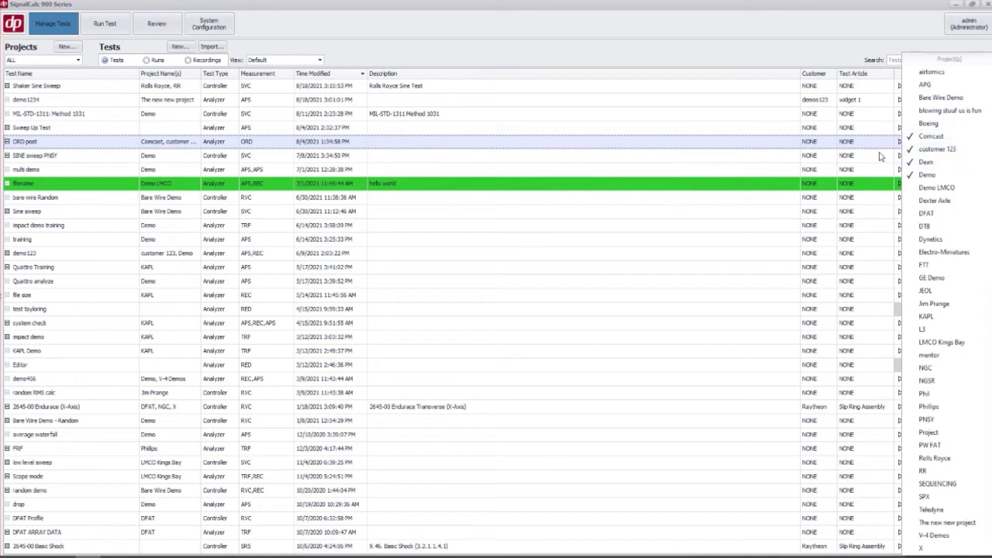
left_click(300, 47)
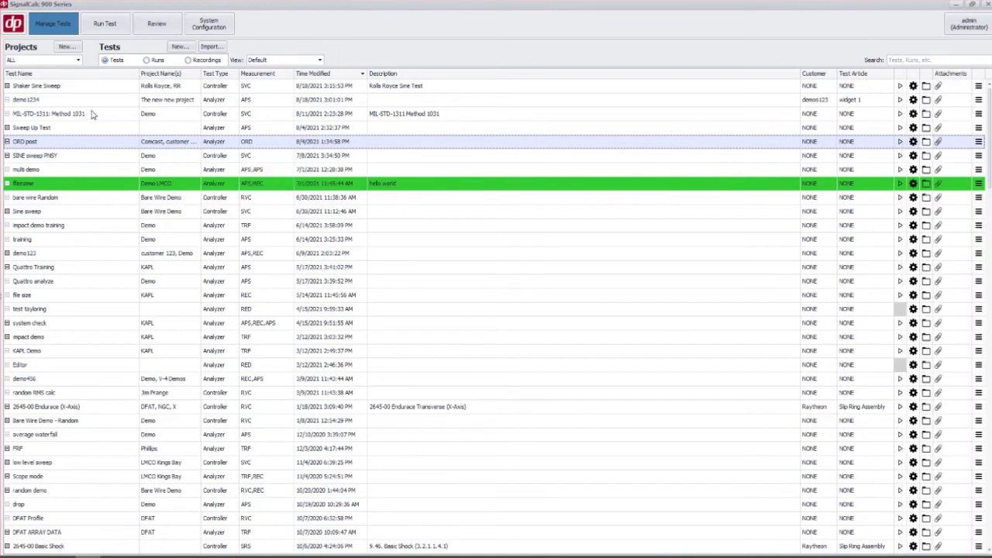
Sort the test list by Test Name in reverse order.
mouse_move(78, 87)
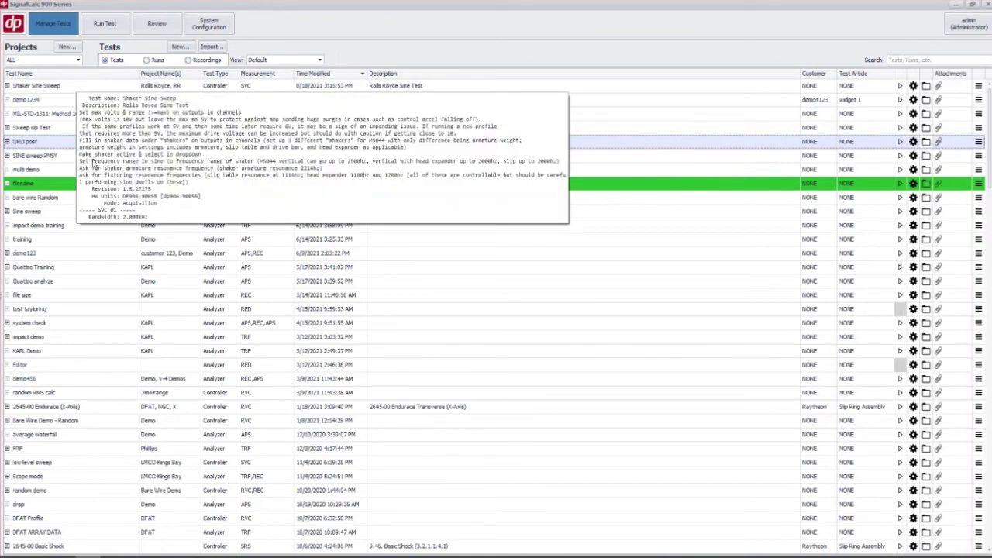
mouse_move(557, 94)
left_click(118, 74)
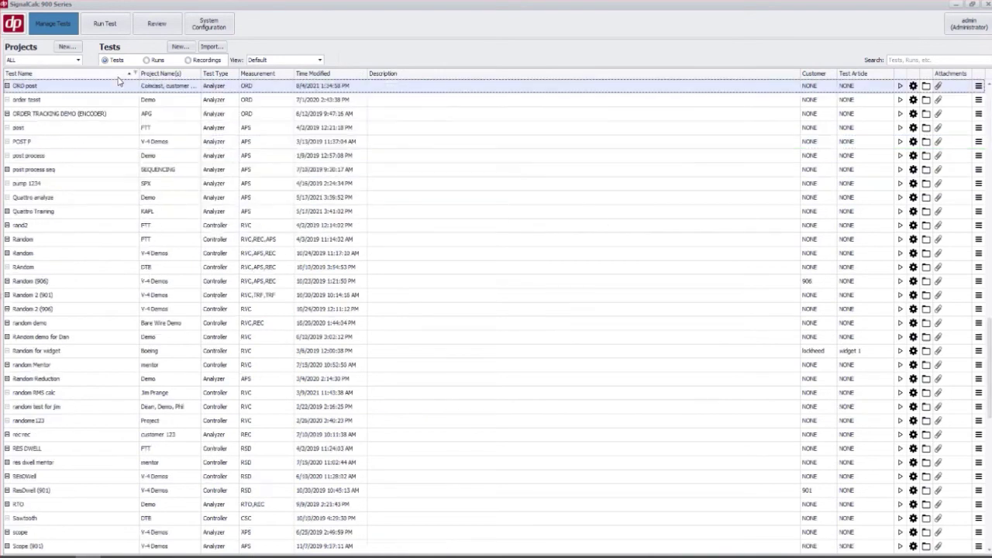
left_click(130, 75)
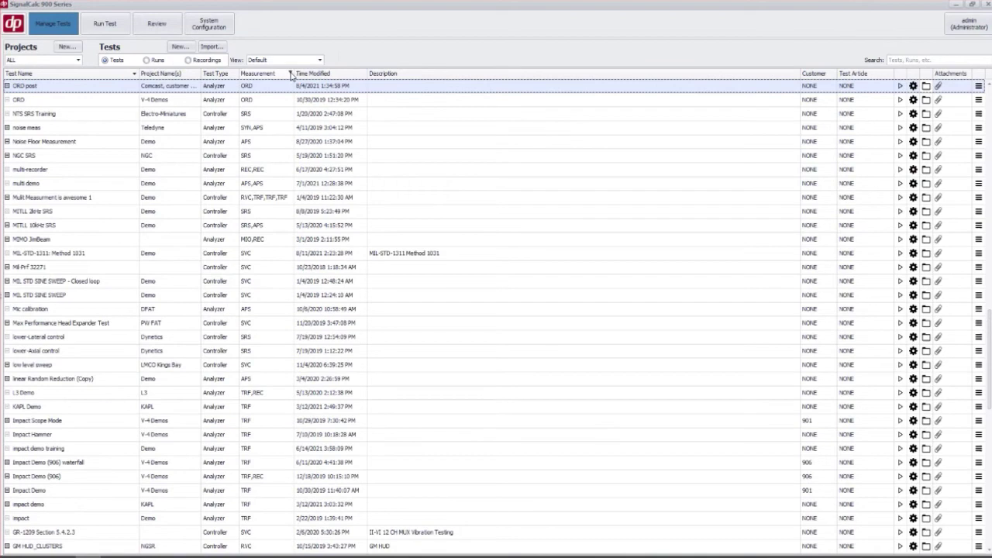
Filter the Measurement column to show only APS tests.
left_click(290, 74)
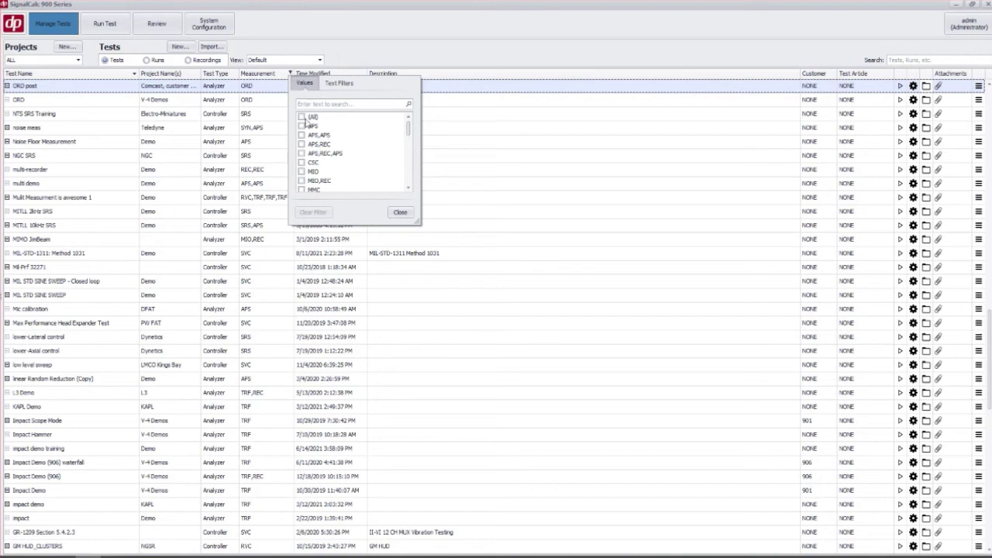
left_click(301, 127)
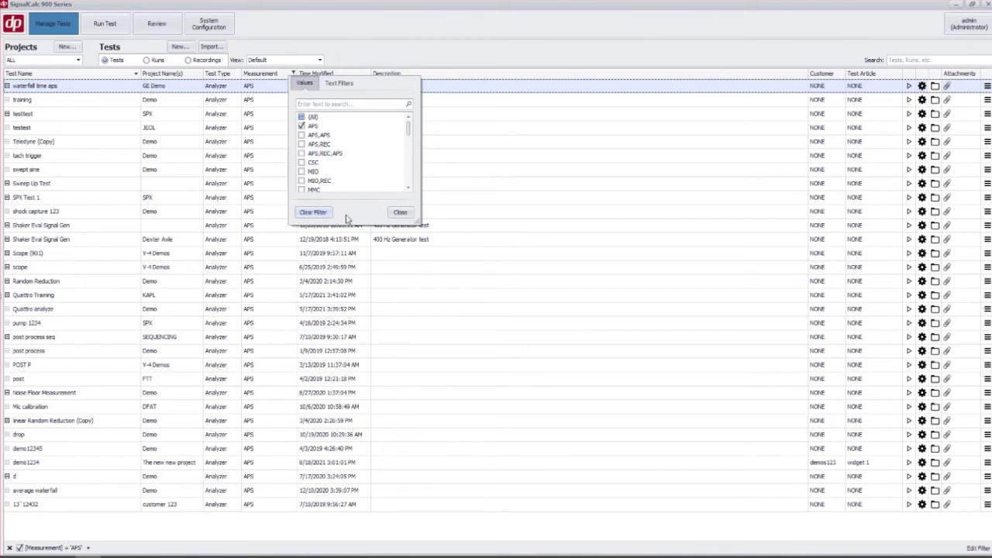
left_click(400, 214)
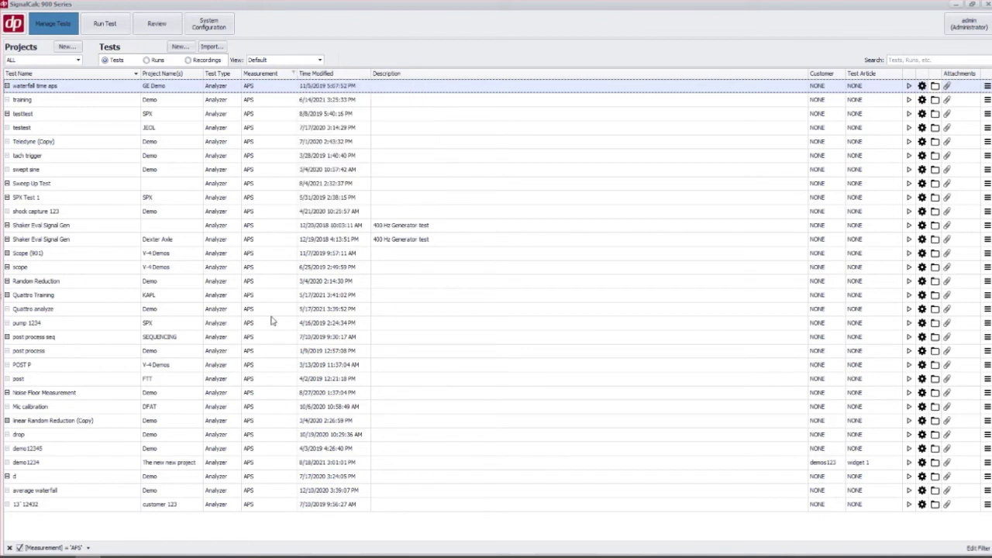
Clear the Measurement = 'APS' filter so every test shows in reverse name order.
left_click(10, 548)
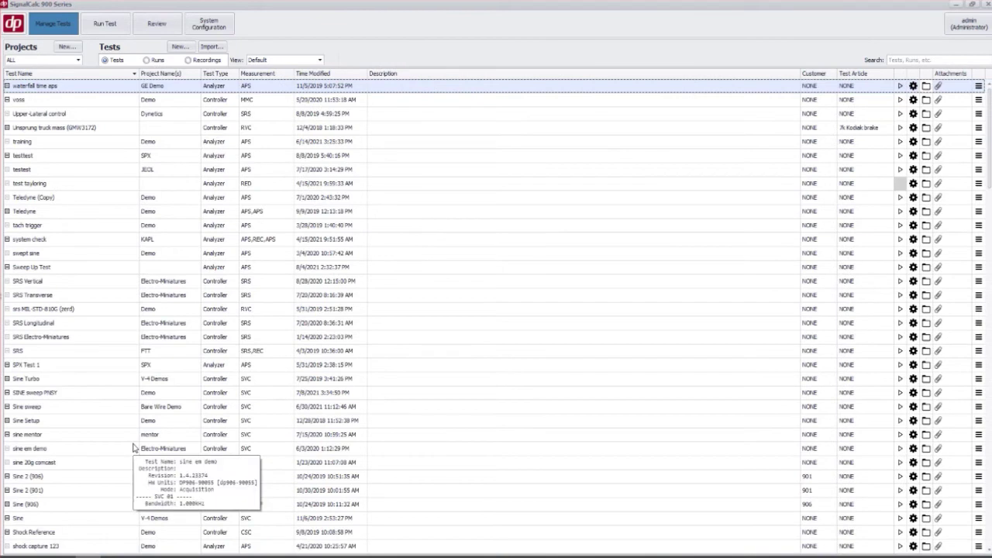
mouse_move(210, 276)
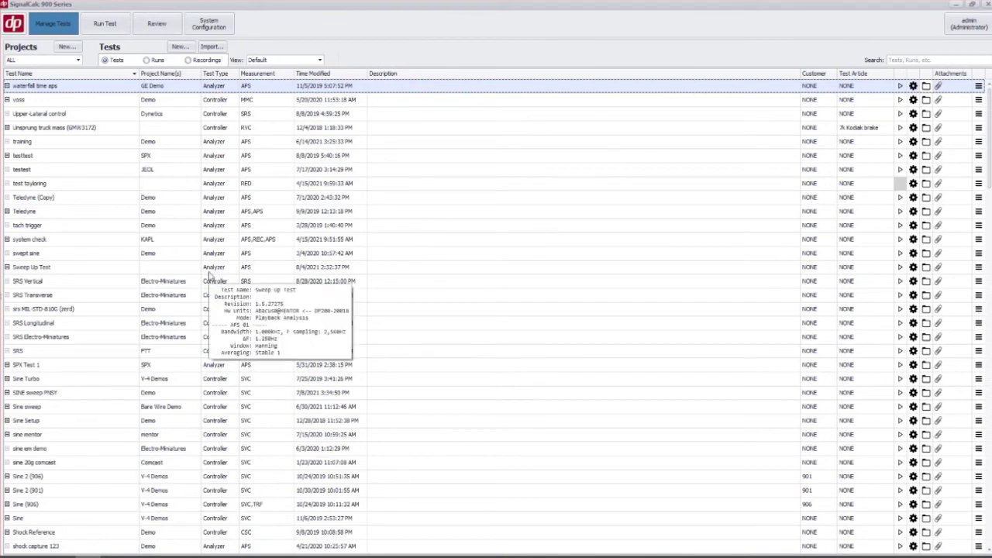
mouse_move(118, 182)
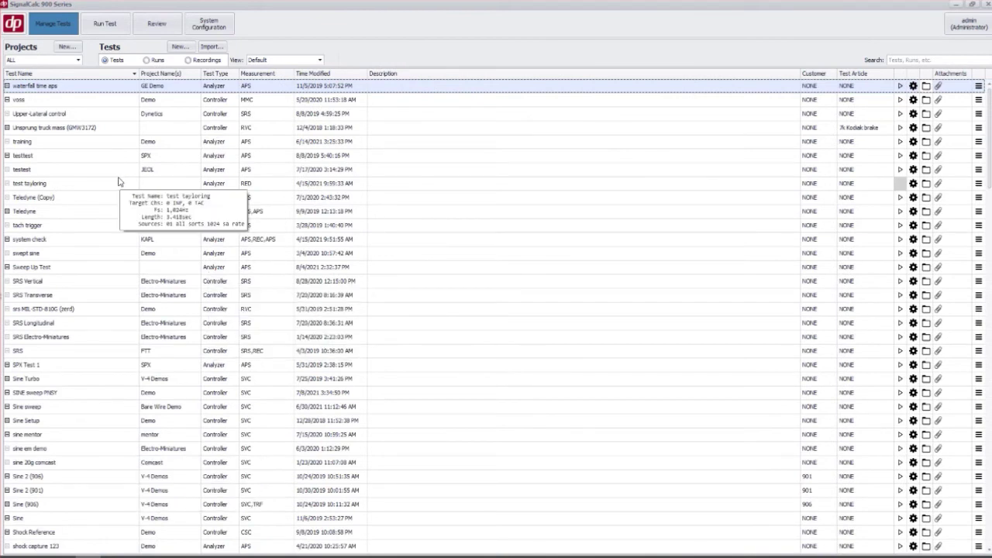
mouse_move(129, 136)
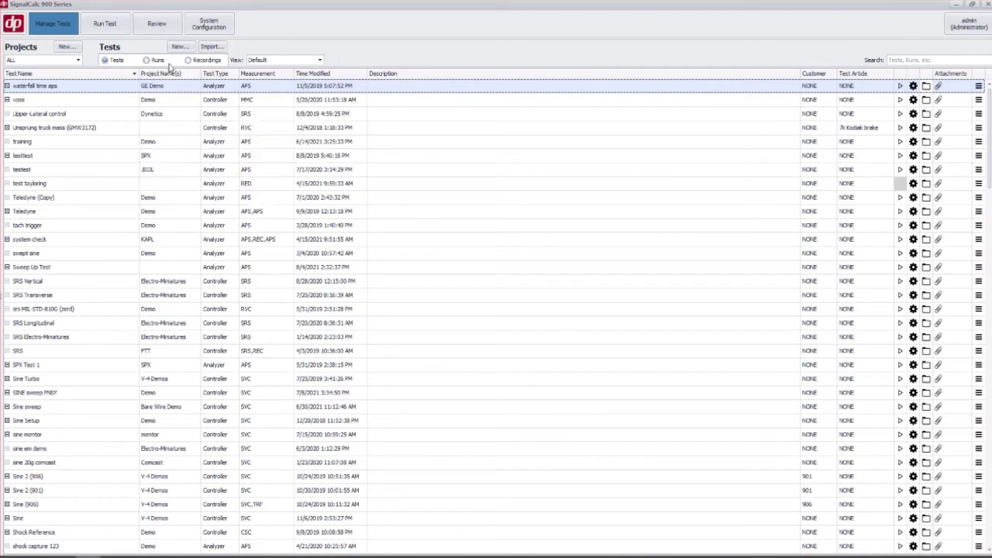
mouse_move(122, 90)
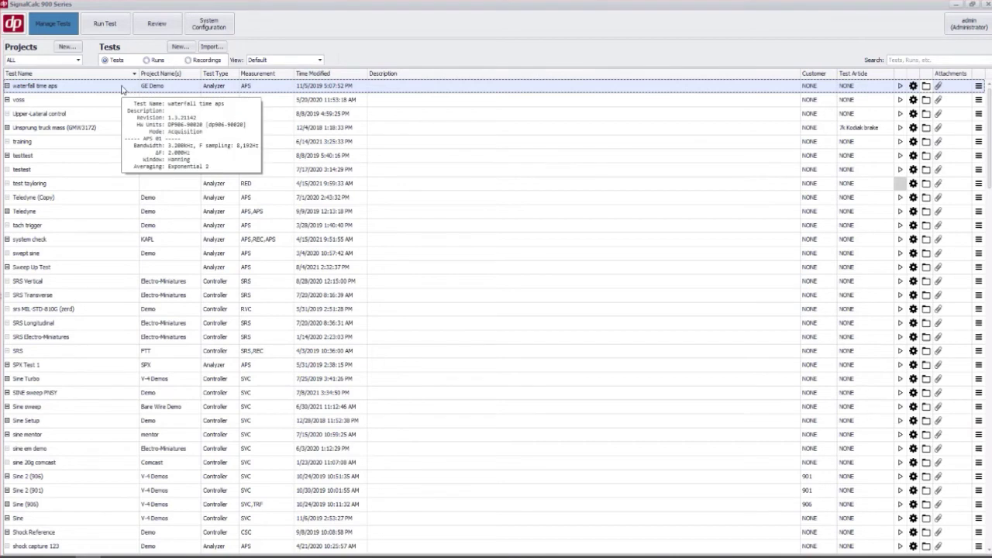
Search the test list for 'aps', review the matches, then clear the search.
left_click(923, 58)
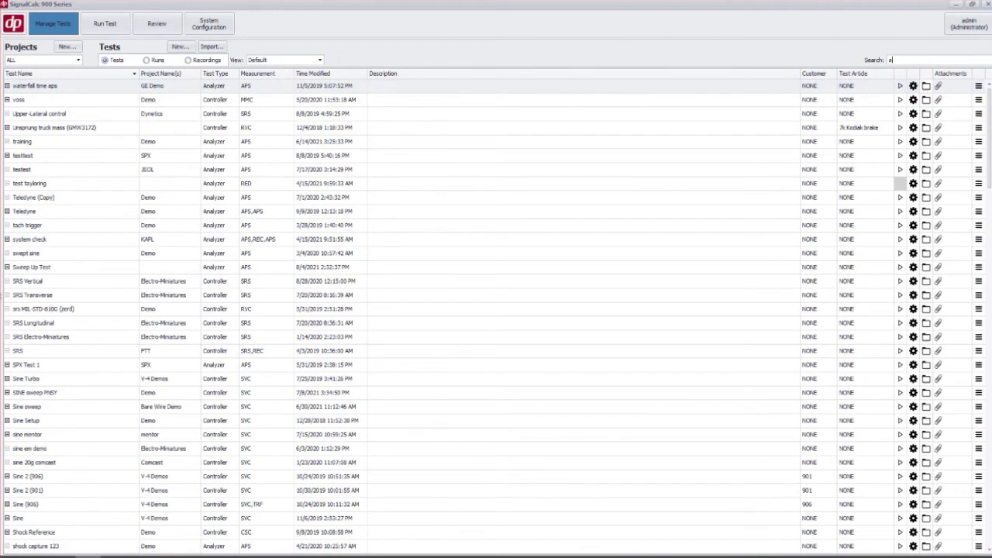
type("aps")
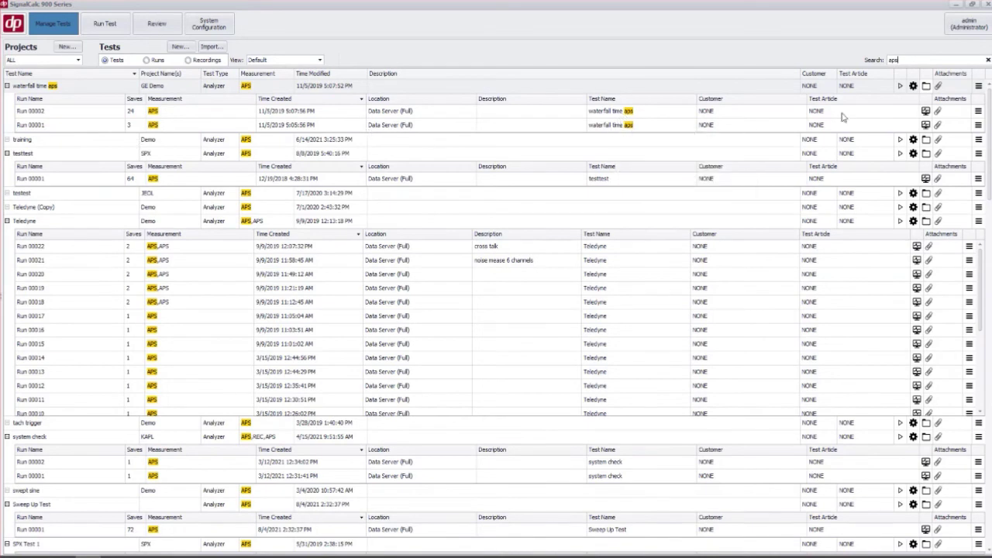
left_click(988, 60)
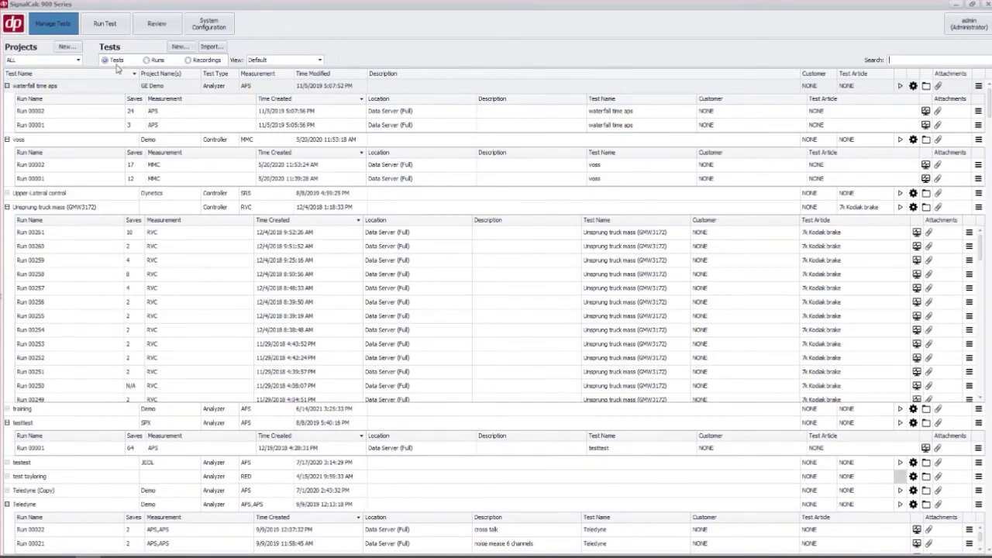
Collapse the waterfall time aps runs and view its attachments, which are empty.
left_click(7, 86)
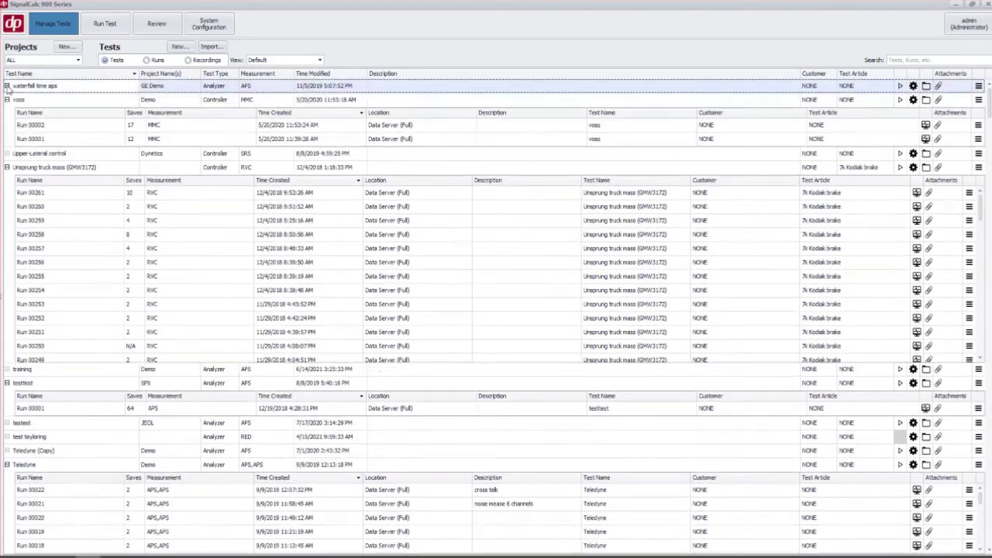
left_click(939, 87)
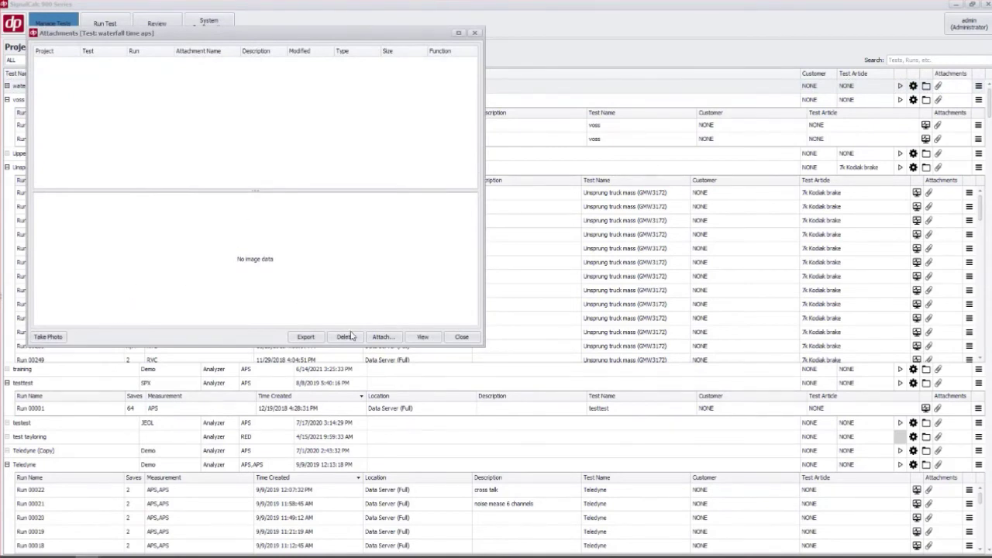
Start attaching a file to waterfall time aps but cancel without choosing one.
left_click(383, 337)
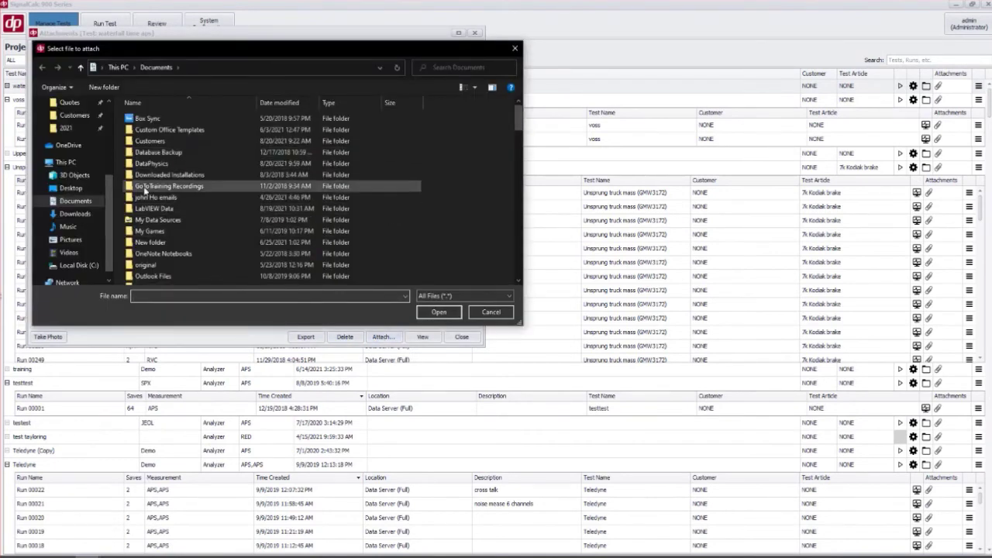
left_click(488, 311)
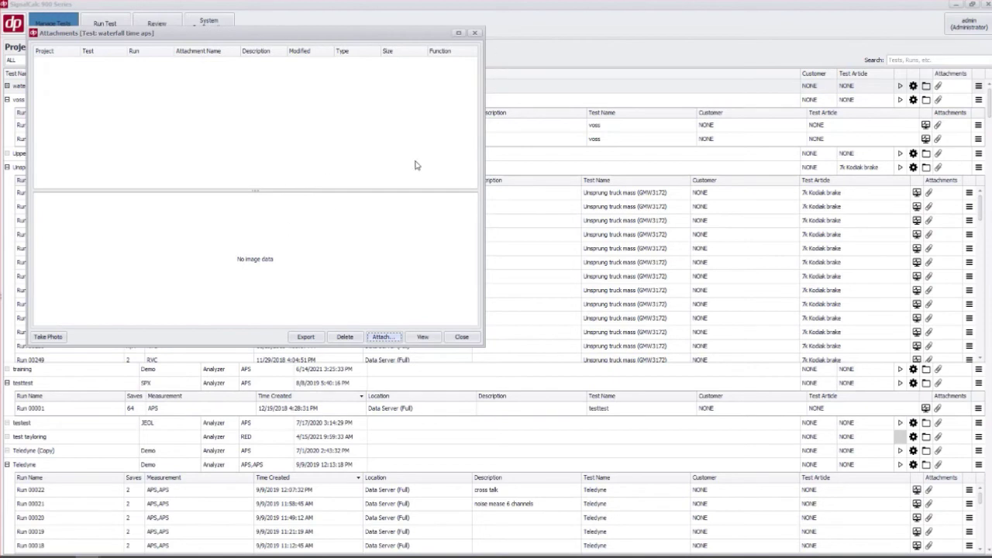
Close the Attachments window and show the waterfall time aps action menu.
left_click(475, 33)
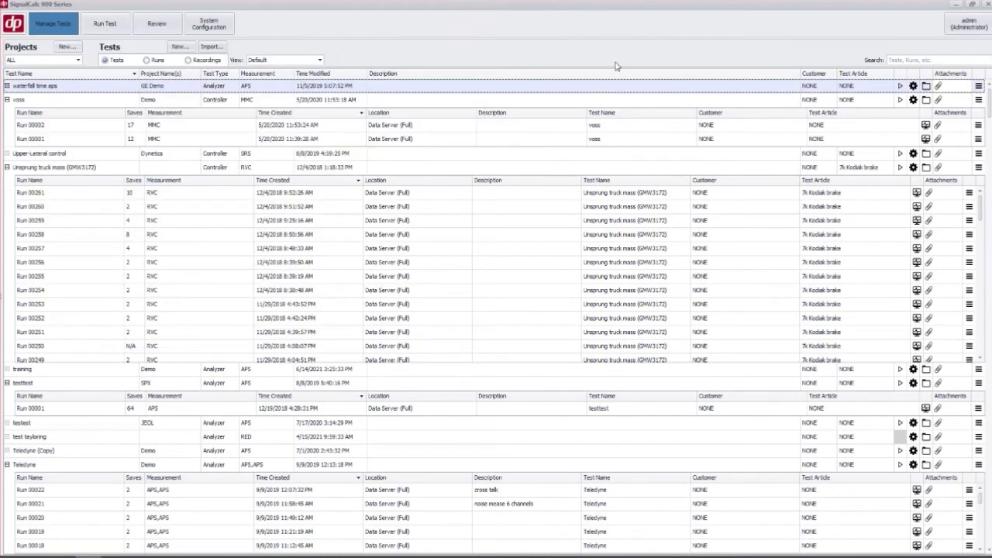
left_click(979, 87)
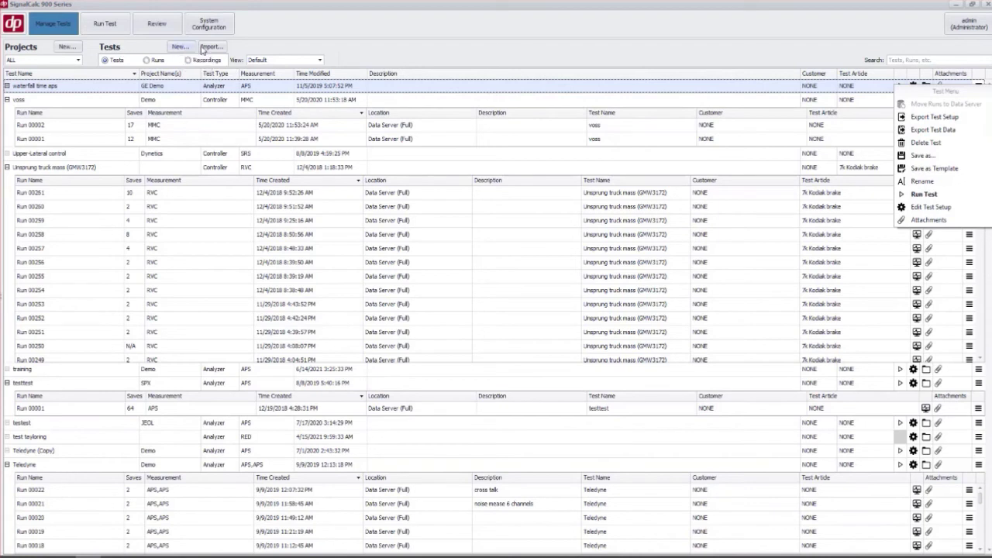
Glance at the import options, the all-runs list and the Recordings list, then return to Tests.
left_click(210, 48)
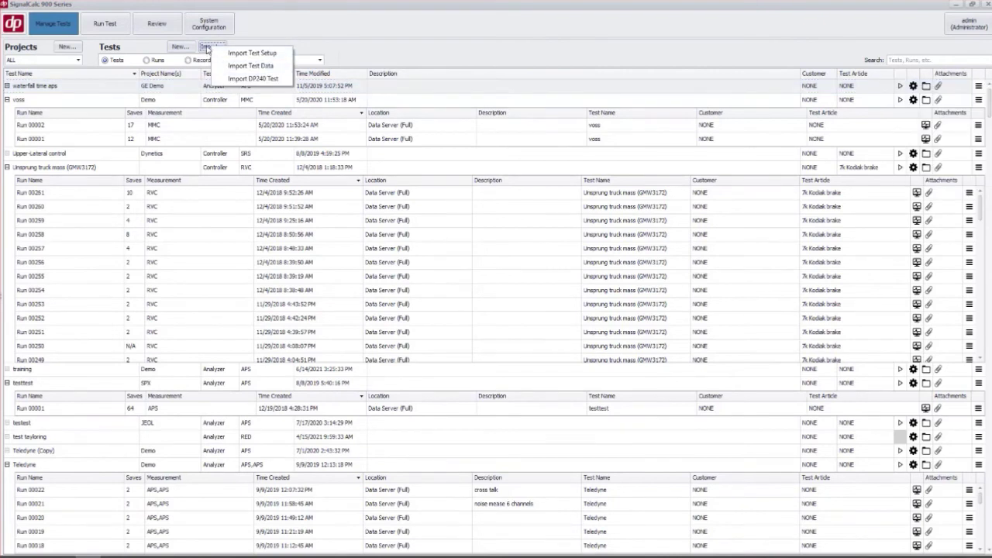
left_click(130, 62)
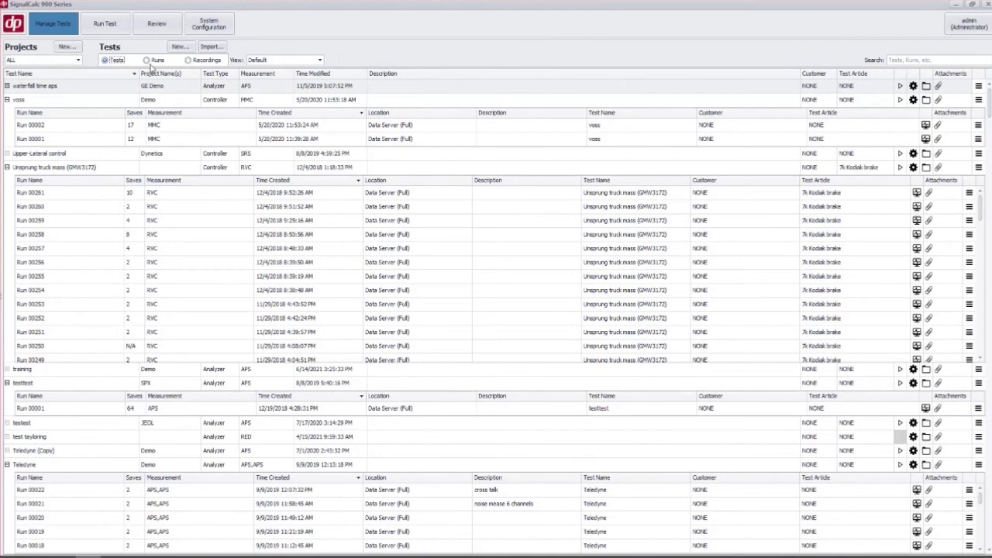
left_click(146, 62)
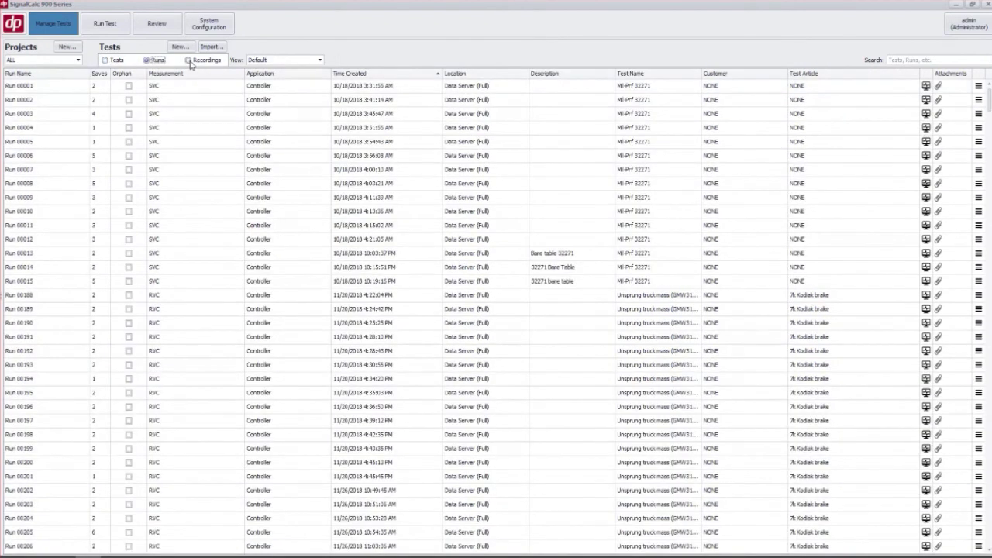
left_click(188, 62)
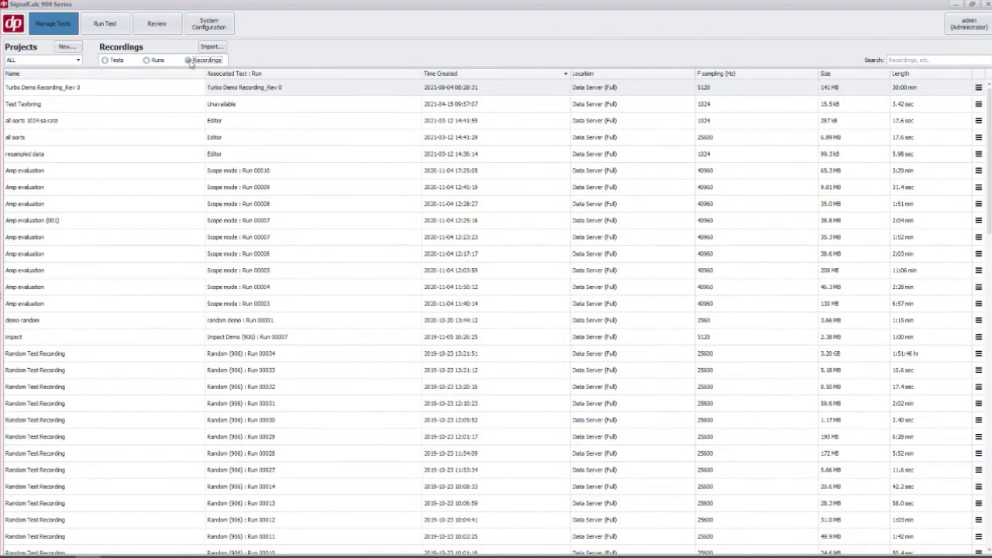
left_click(107, 61)
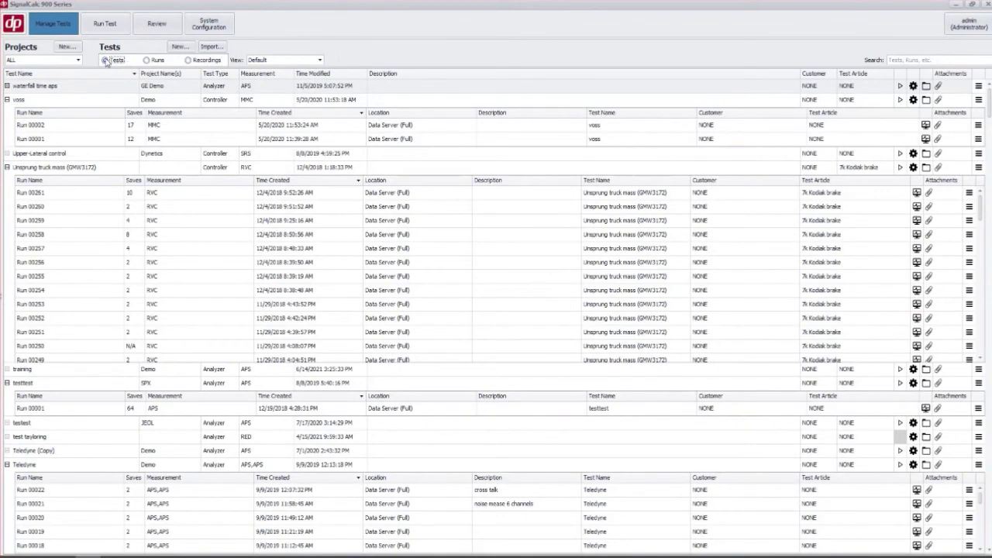
Start a new Analyzer test named demo1234 and set its project to Demo1234.
left_click(180, 47)
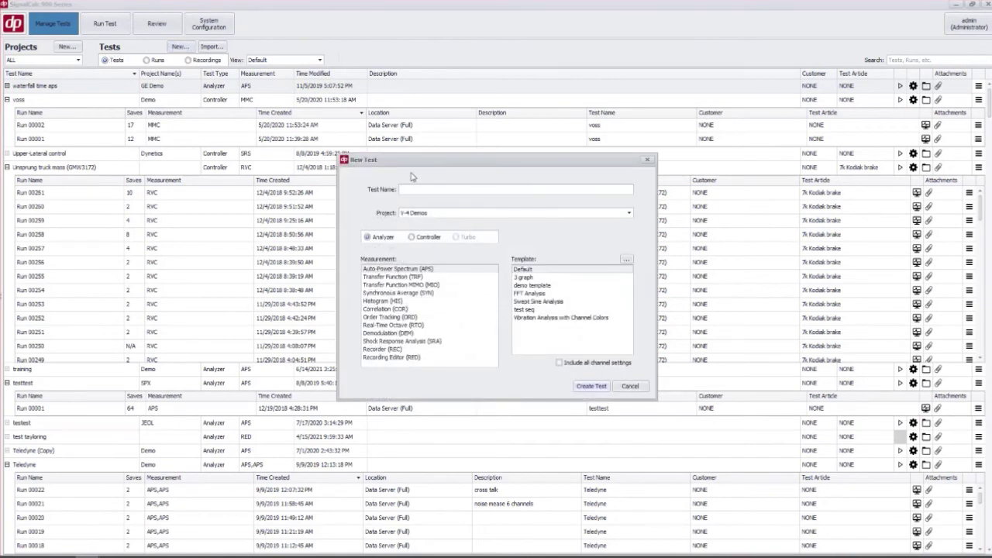
left_click(412, 238)
left_click(376, 240)
key("Tab")
left_click(422, 187)
left_click(447, 214)
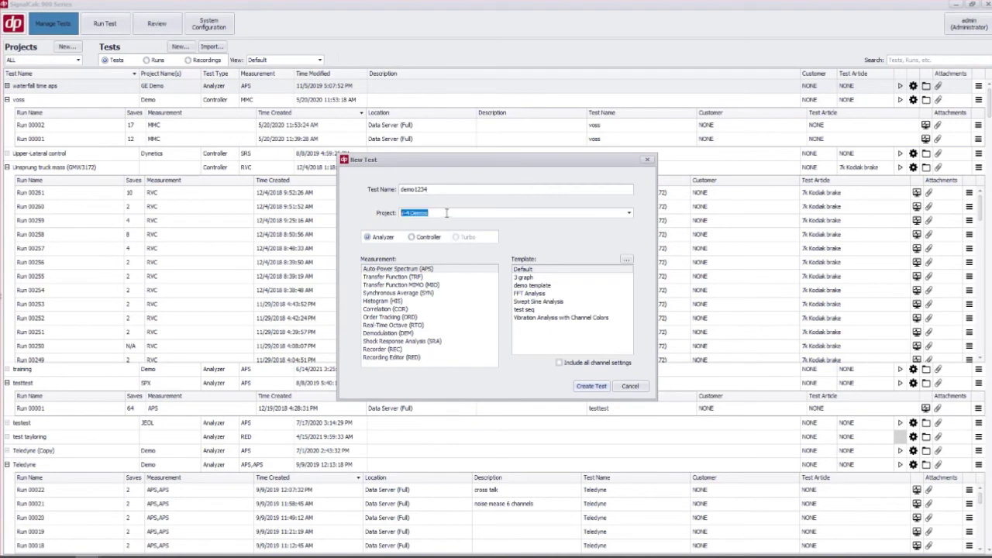
left_click(629, 213)
left_click(630, 213)
type("Dem")
Choose Auto-Power Spectrum (APS) with the Default template after browsing other measurements, and create the test.
left_click(397, 277)
left_click(397, 285)
left_click(395, 293)
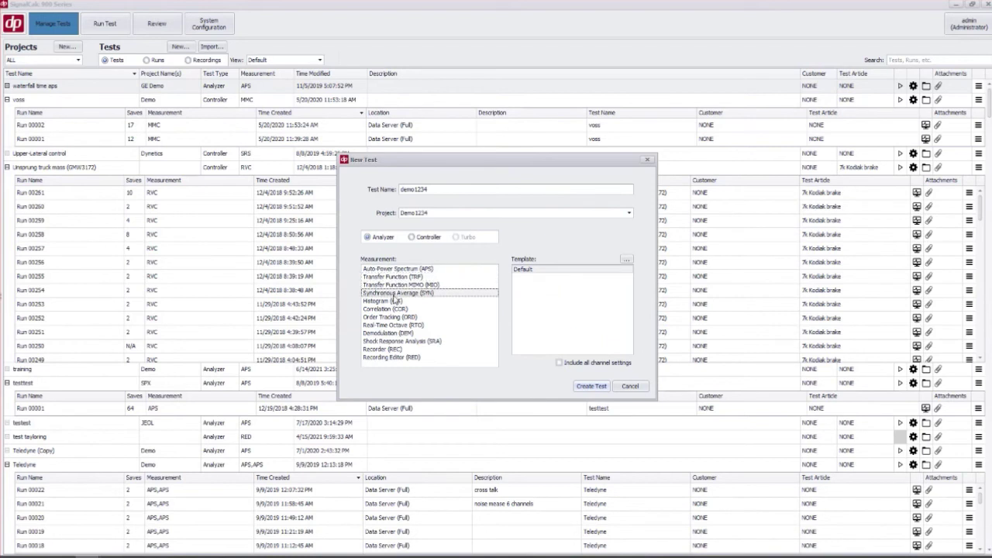
left_click(393, 308)
left_click(391, 284)
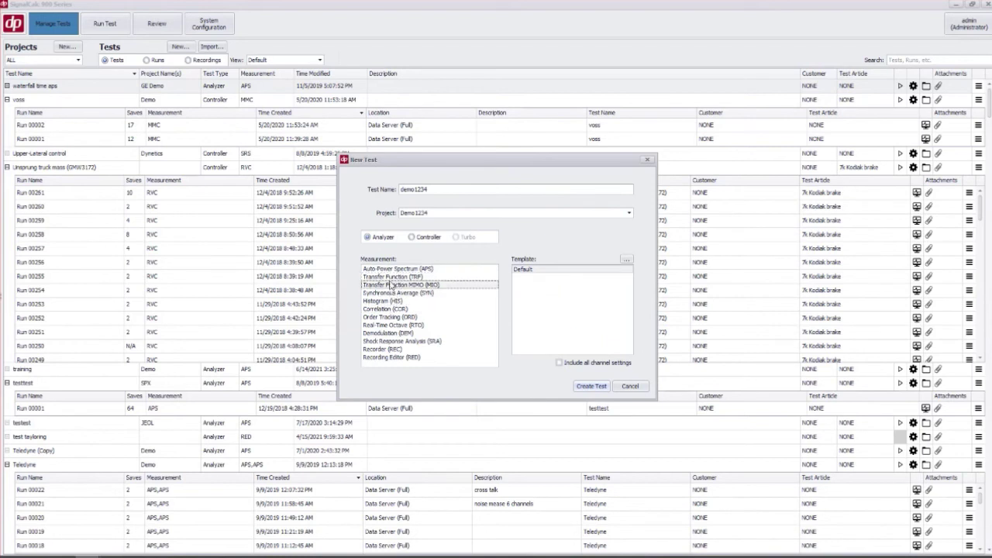
left_click(392, 293)
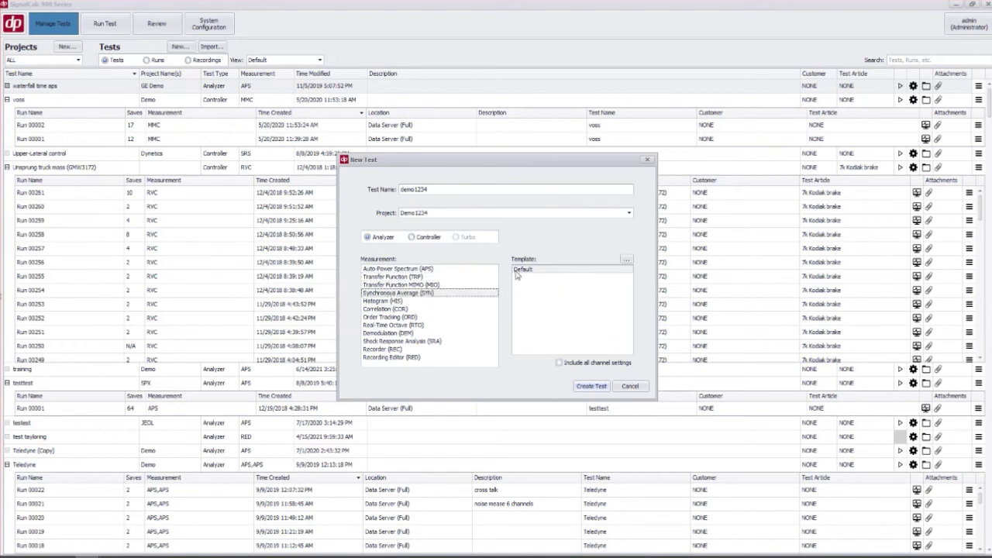
left_click(403, 269)
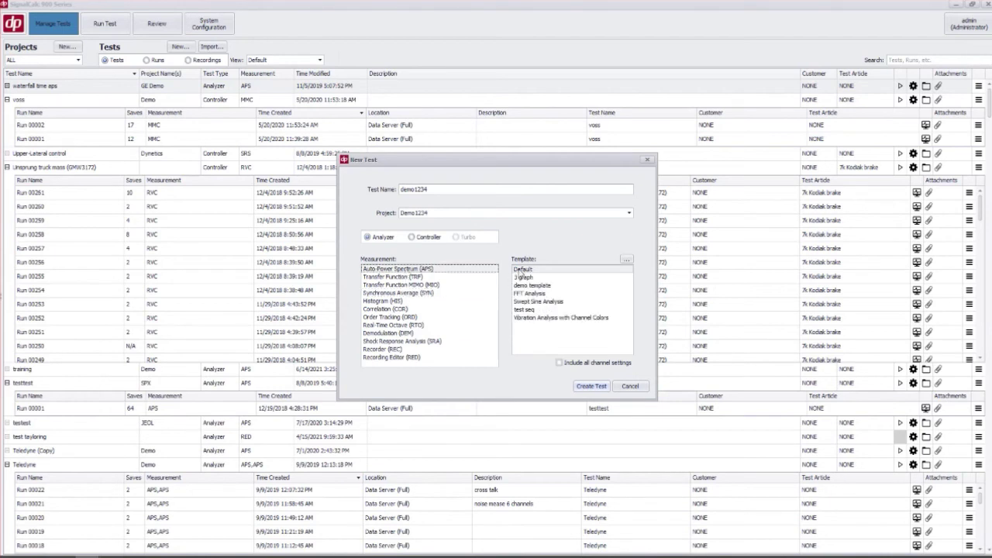
left_click(593, 387)
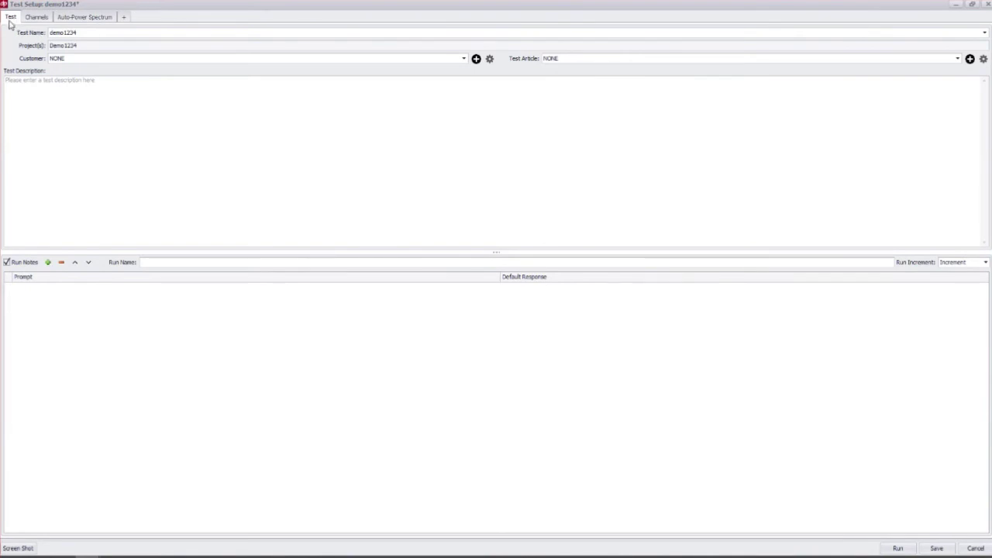
Review the Customer and Test Article lists in the demo1234 setup, leaving both as NONE.
double_click(112, 32)
left_click(111, 45)
left_click(94, 59)
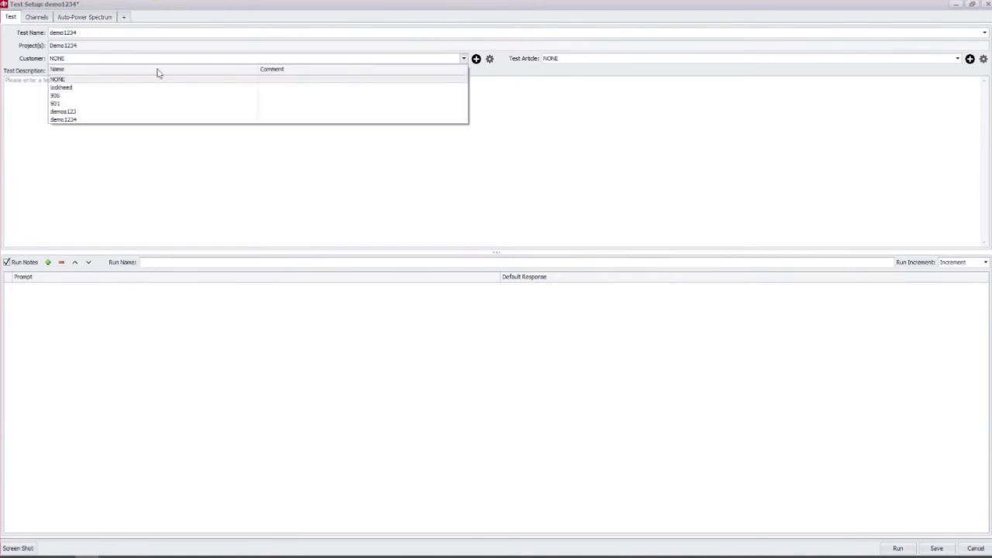
left_click(561, 64)
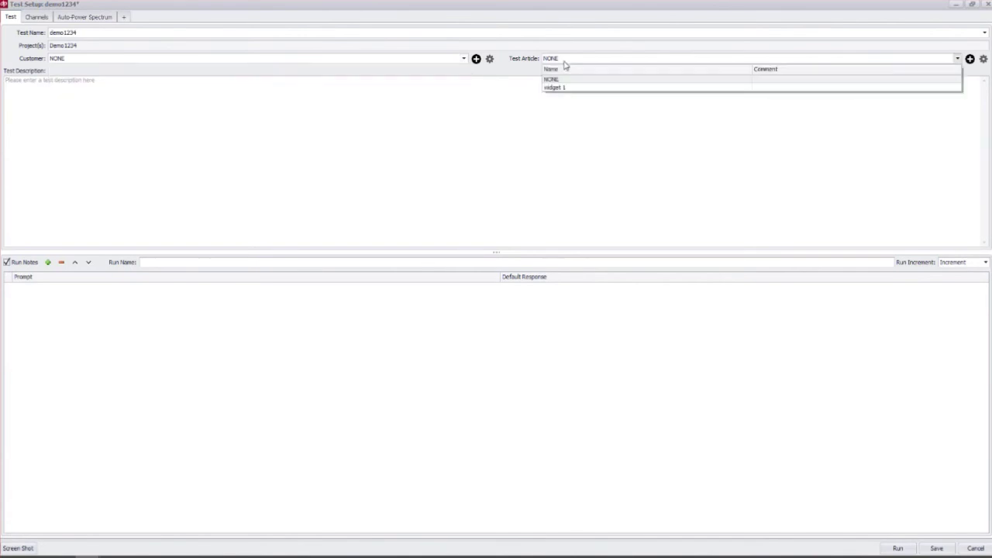
left_click(432, 62)
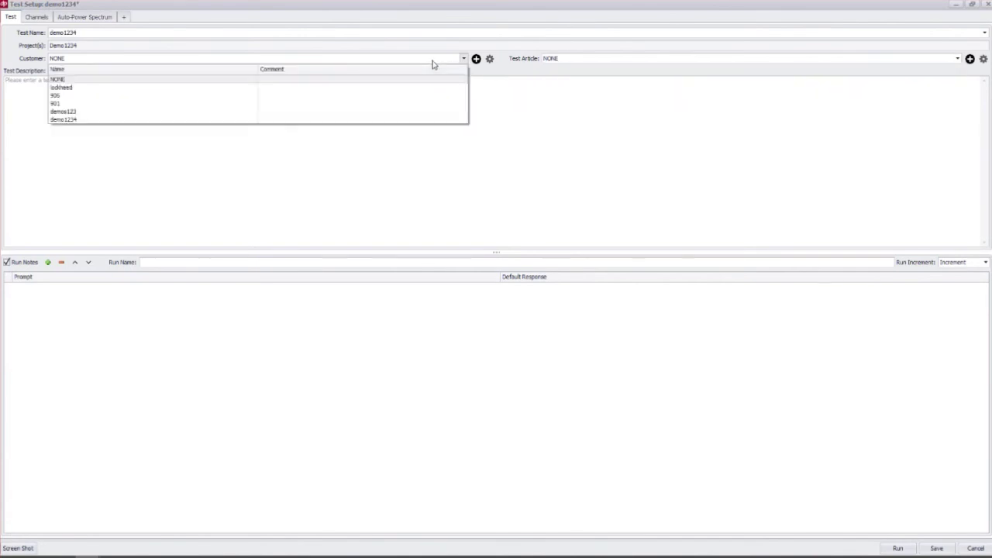
left_click(532, 114)
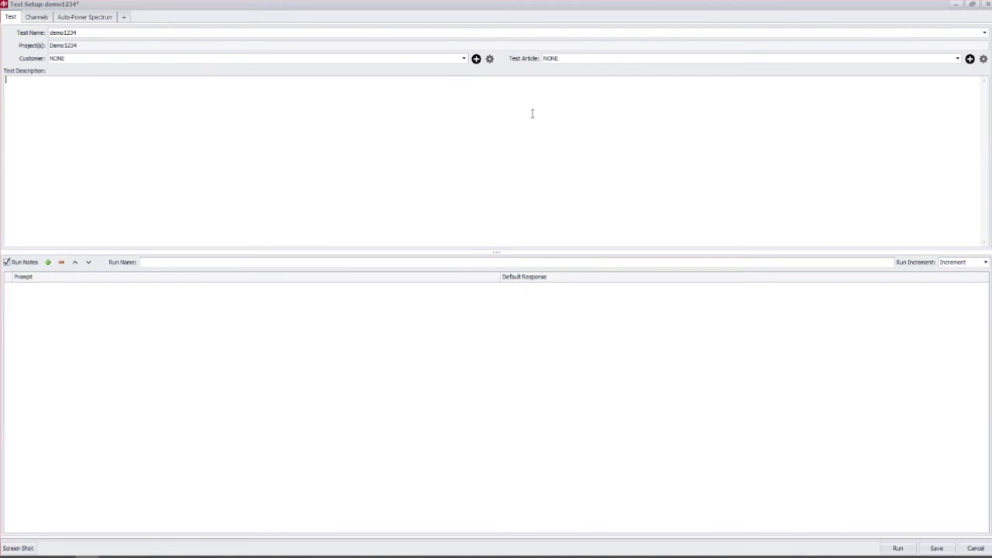
Add a new customer named demo12345 and bring up the customer list.
left_click(477, 59)
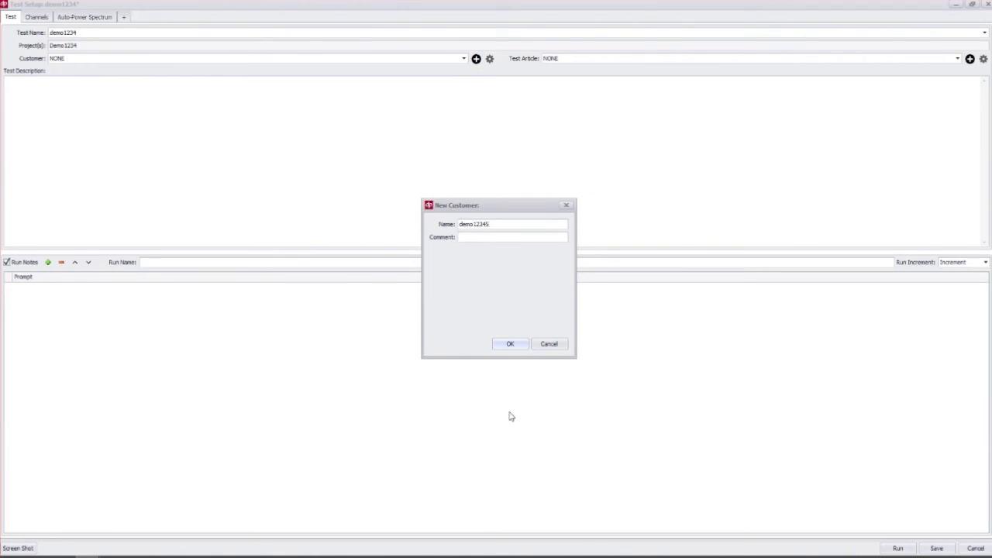
left_click(515, 345)
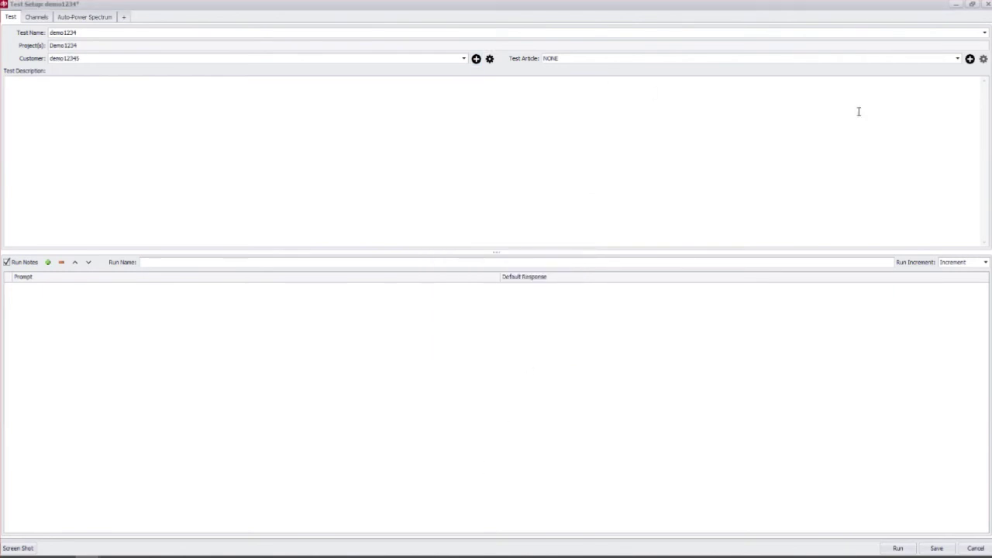
left_click(463, 59)
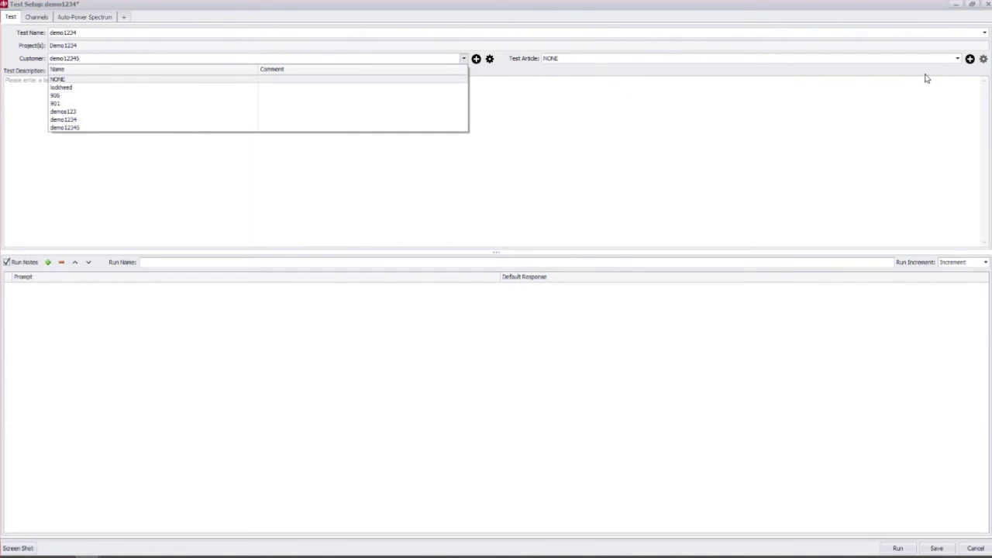
Permanently delete the demo1234 customer, leaving Customer as NONE, and set Test Article to widget 1.
left_click(250, 120)
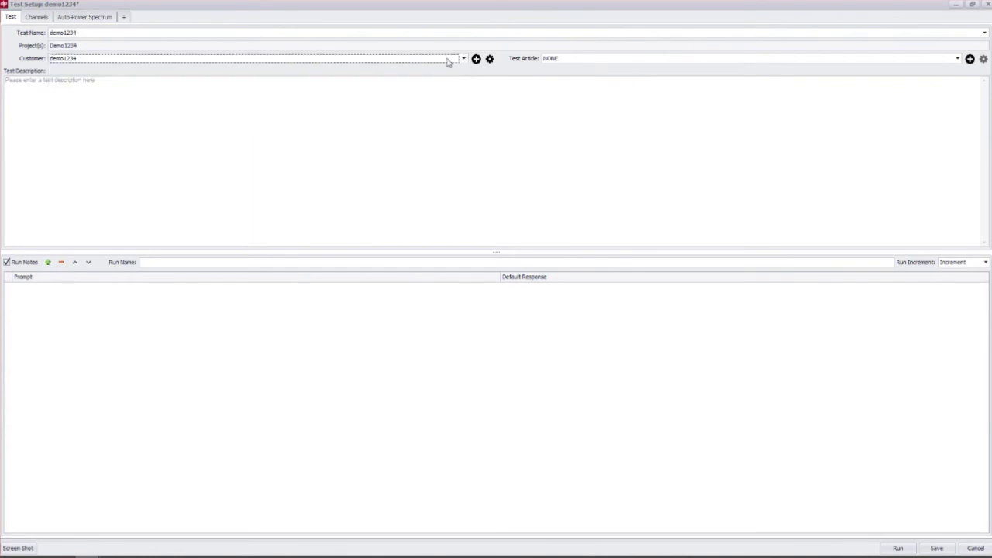
left_click(490, 60)
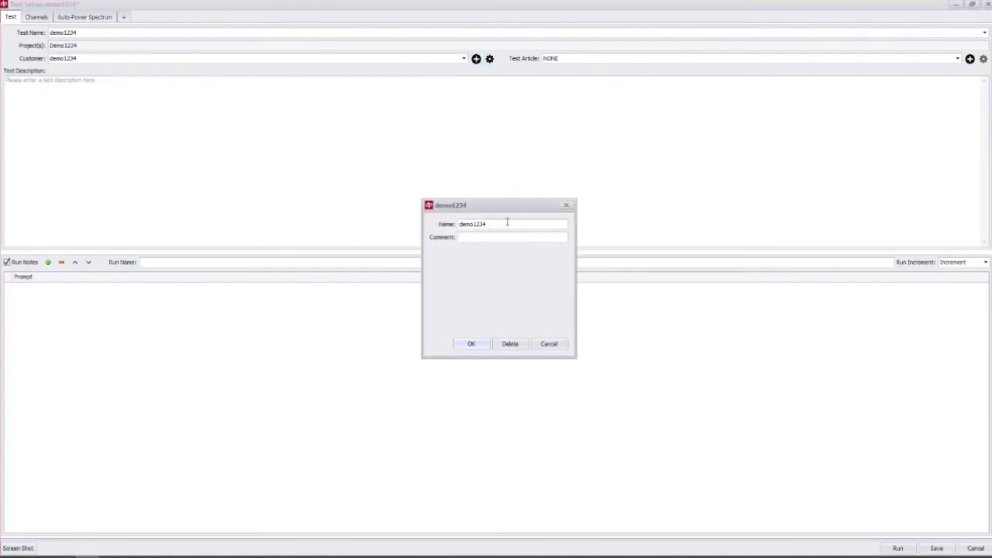
left_click(567, 207)
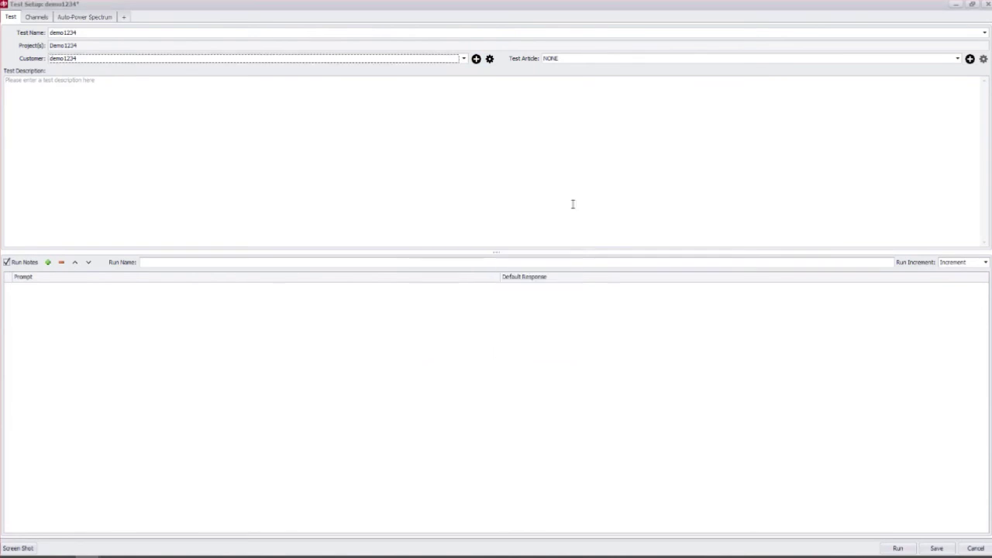
left_click(489, 59)
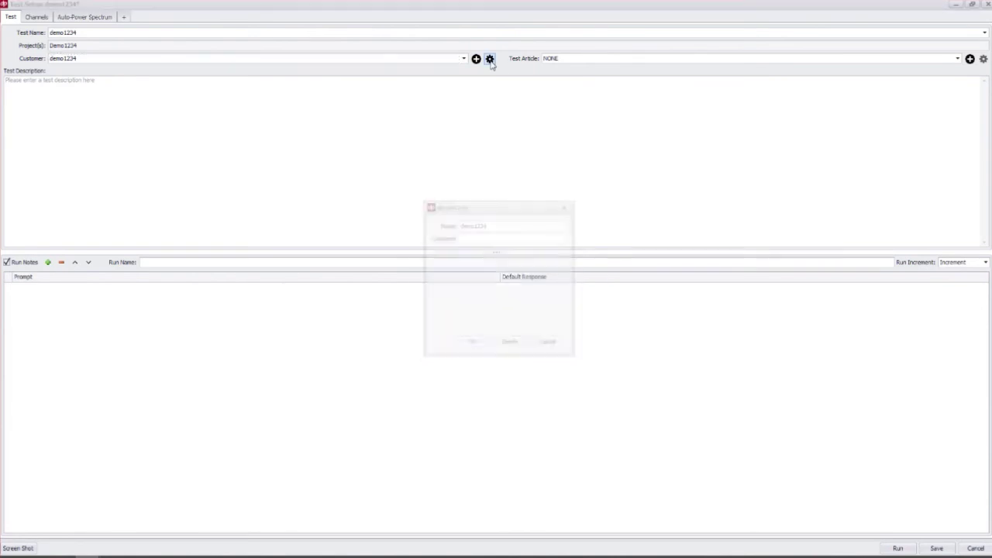
left_click(513, 346)
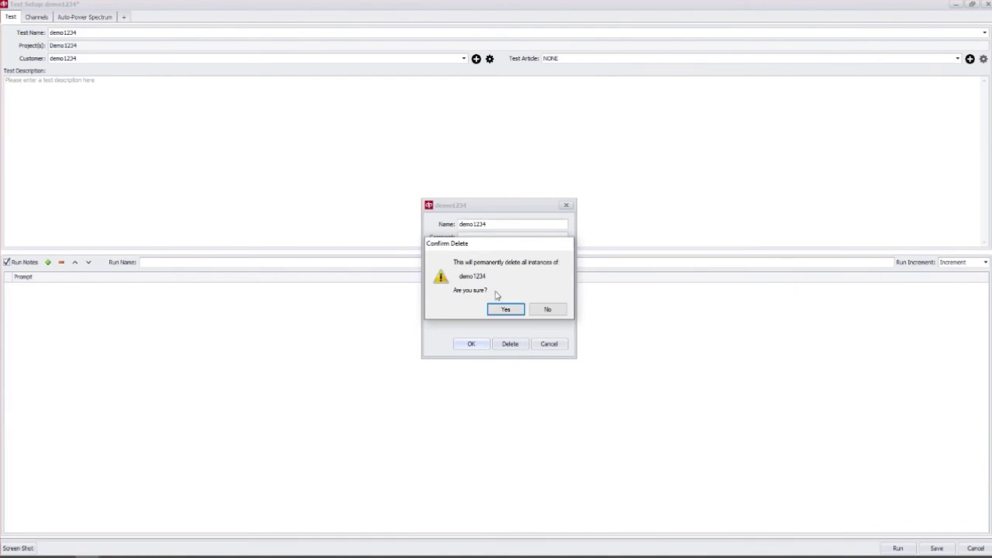
left_click(506, 310)
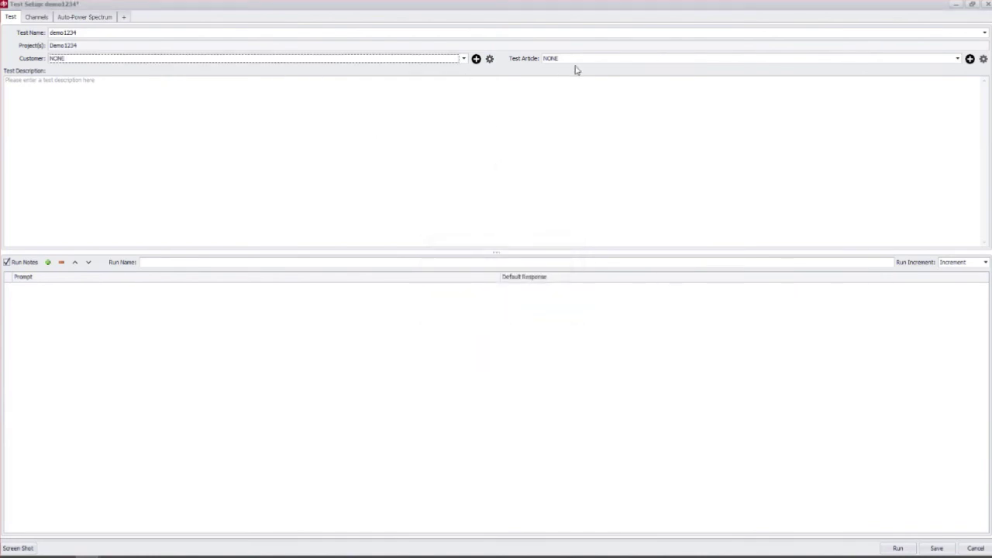
left_click(958, 58)
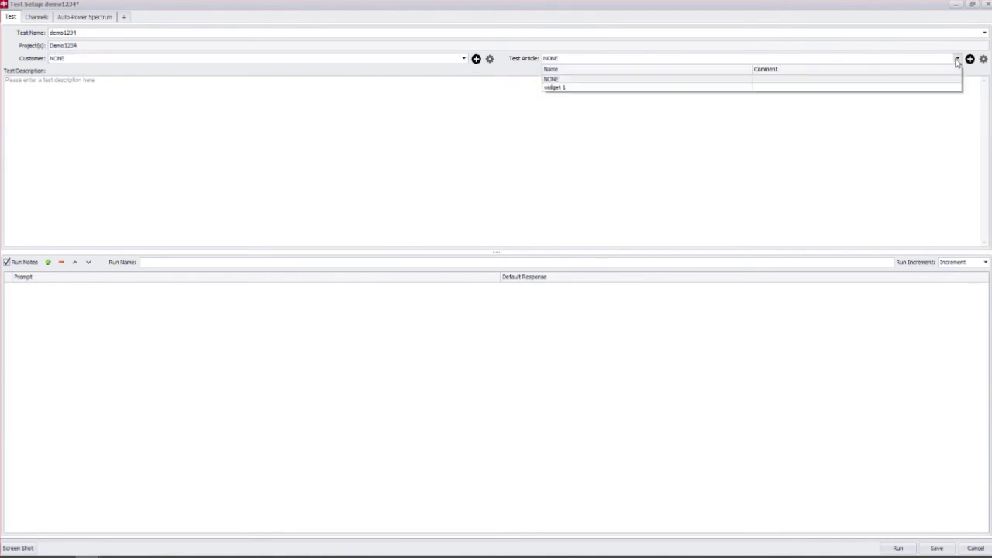
left_click(924, 87)
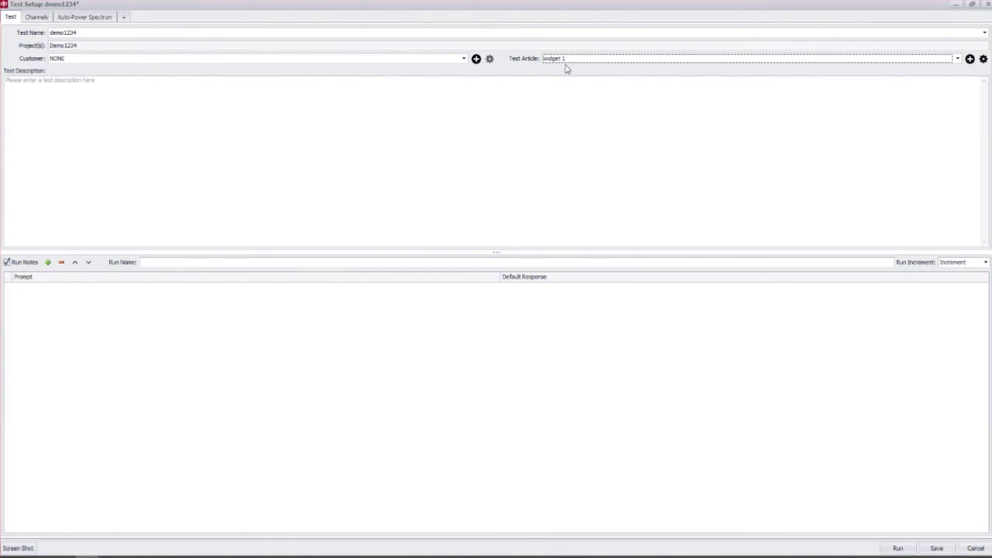
left_click(38, 105)
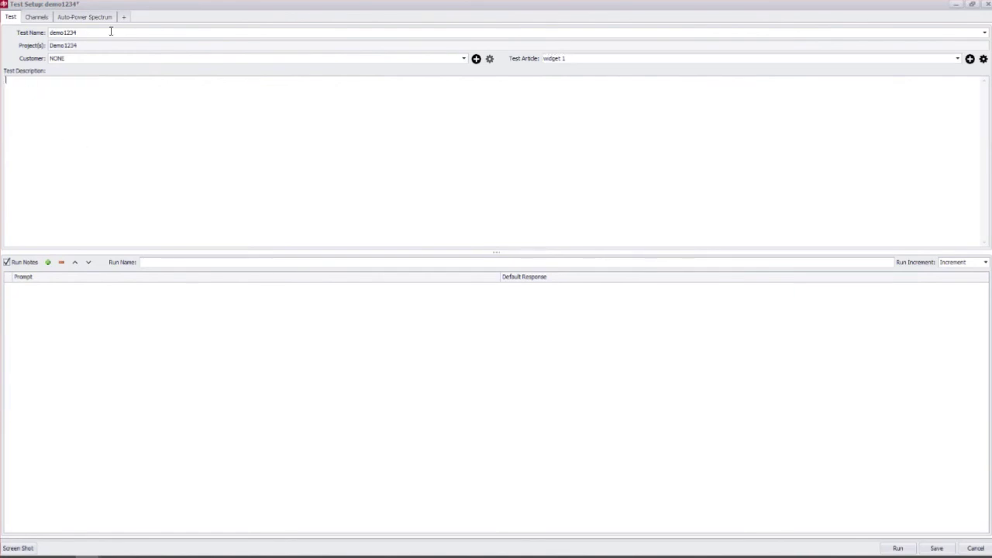
left_click_drag(143, 6, 186, 241)
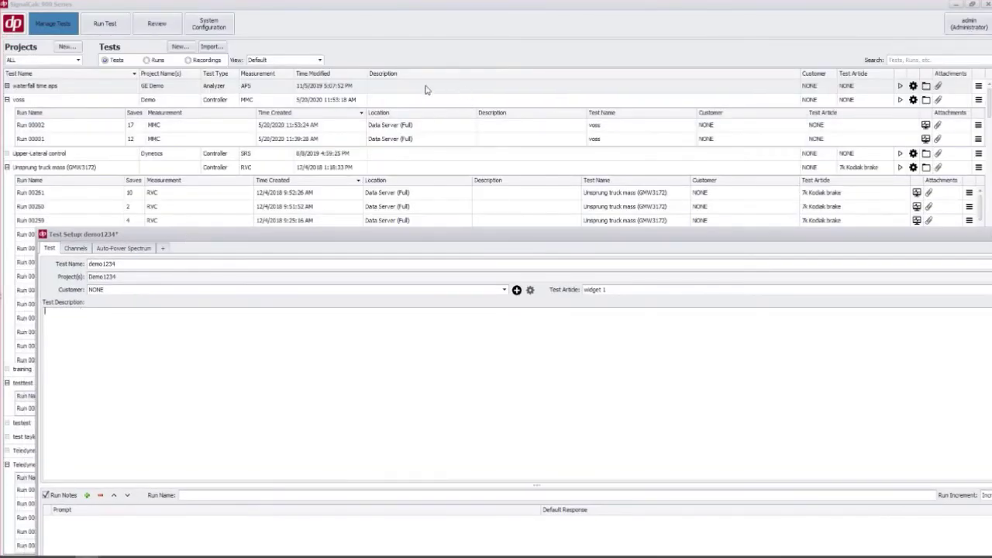
left_click_drag(416, 238, 361, 3)
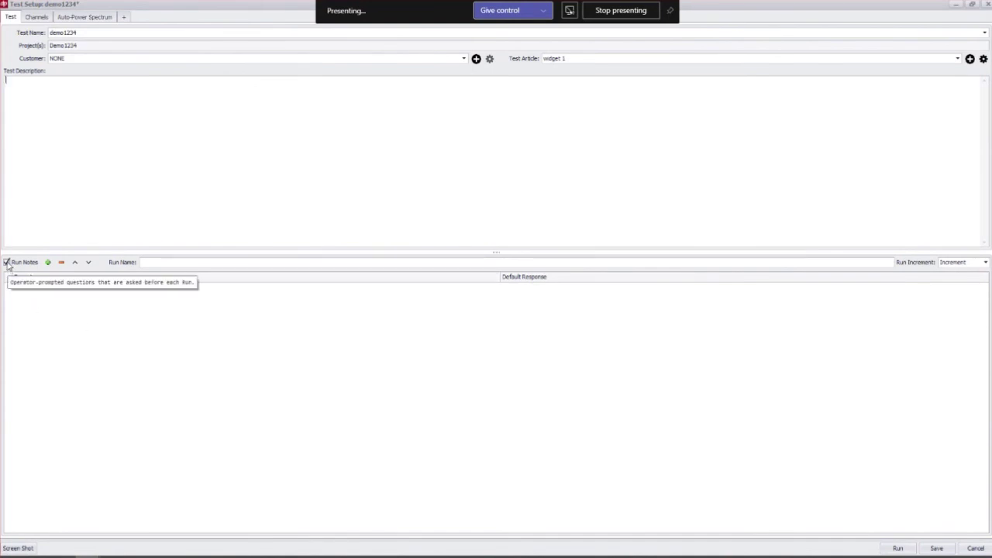
Add Operator, Model Number and a third run note prompt, trying the prompt choices.
left_click(47, 262)
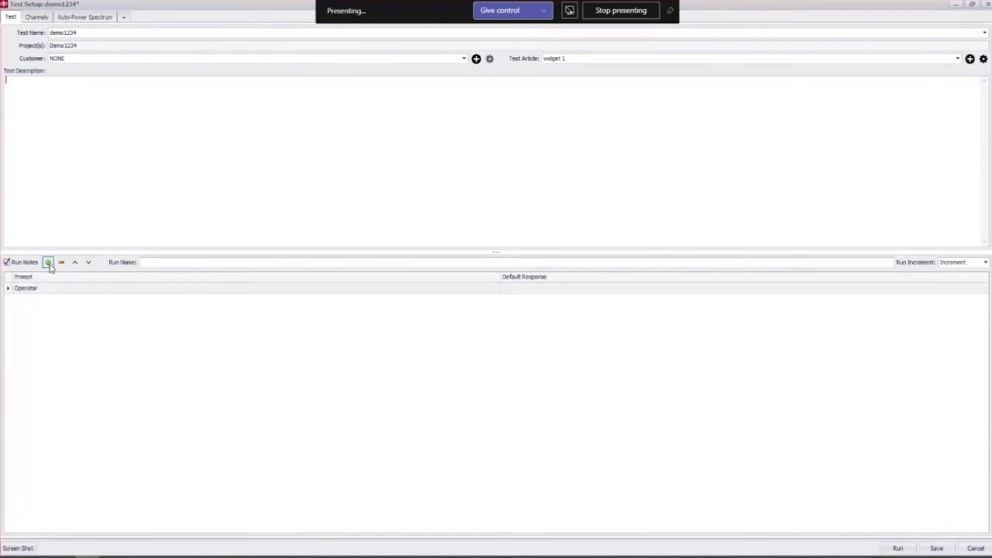
left_click(47, 262)
left_click(48, 263)
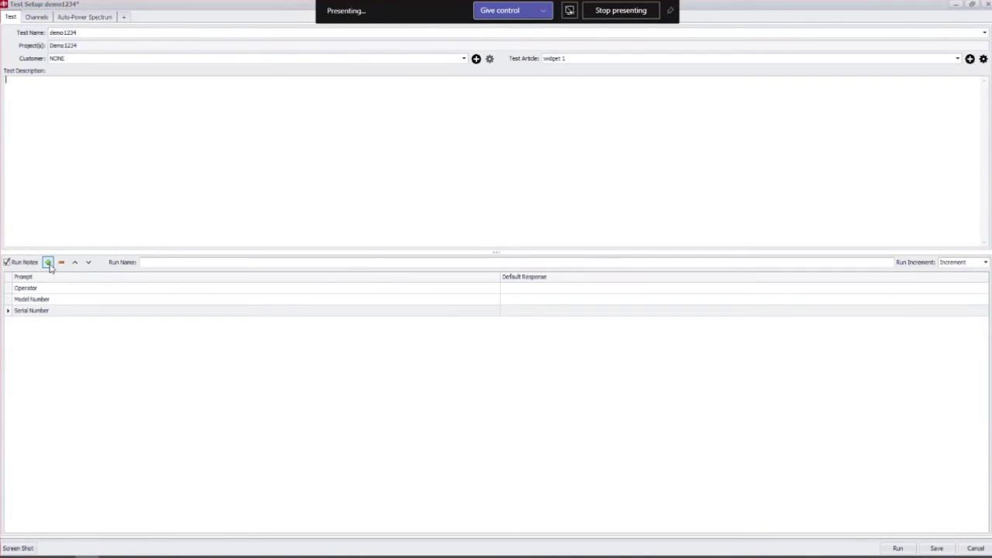
left_click(537, 288)
left_click(526, 302)
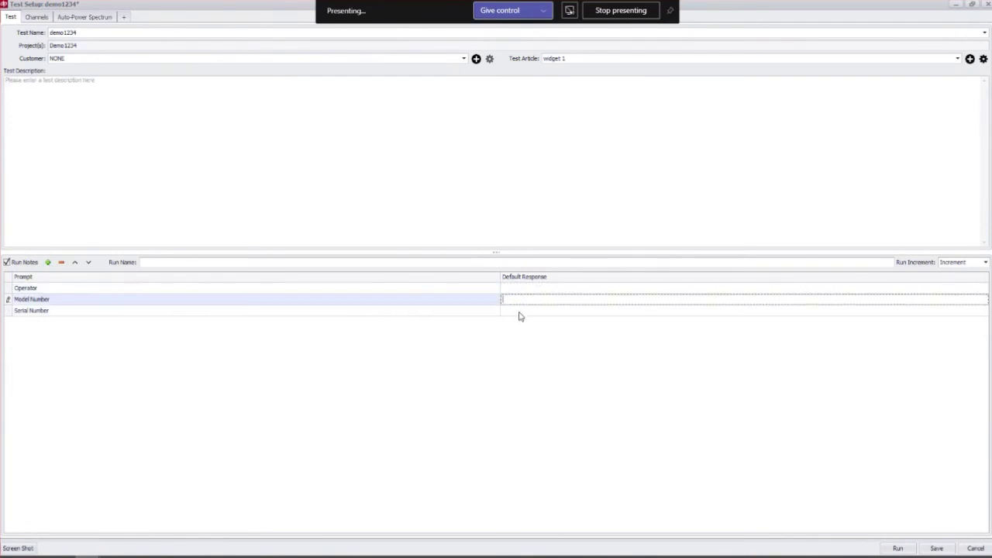
left_click(520, 314)
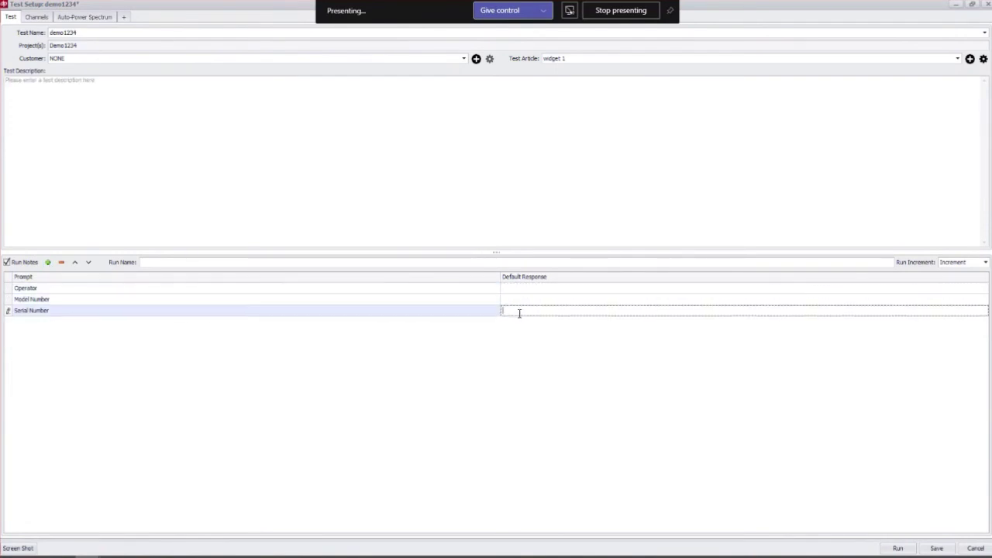
left_click(69, 288)
left_click(70, 291)
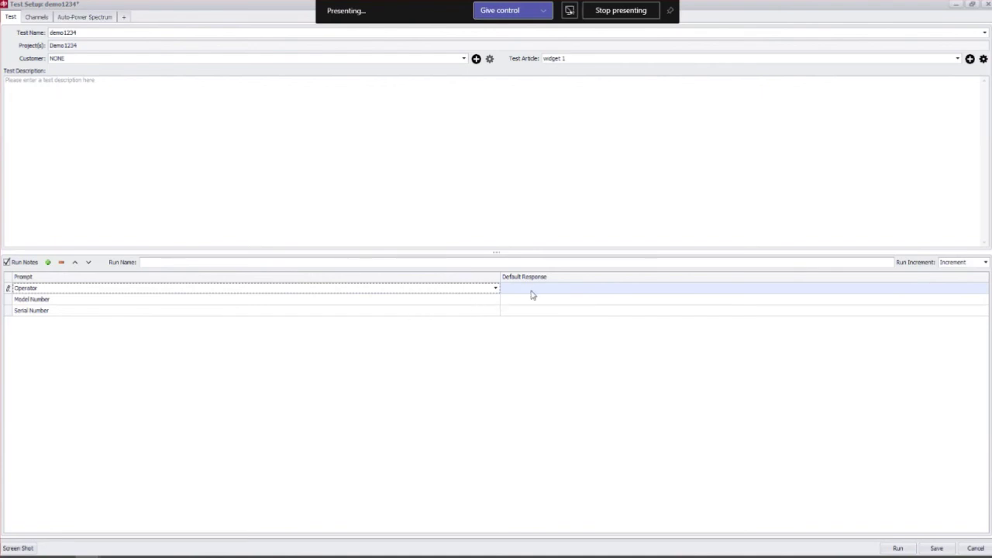
left_click(457, 312)
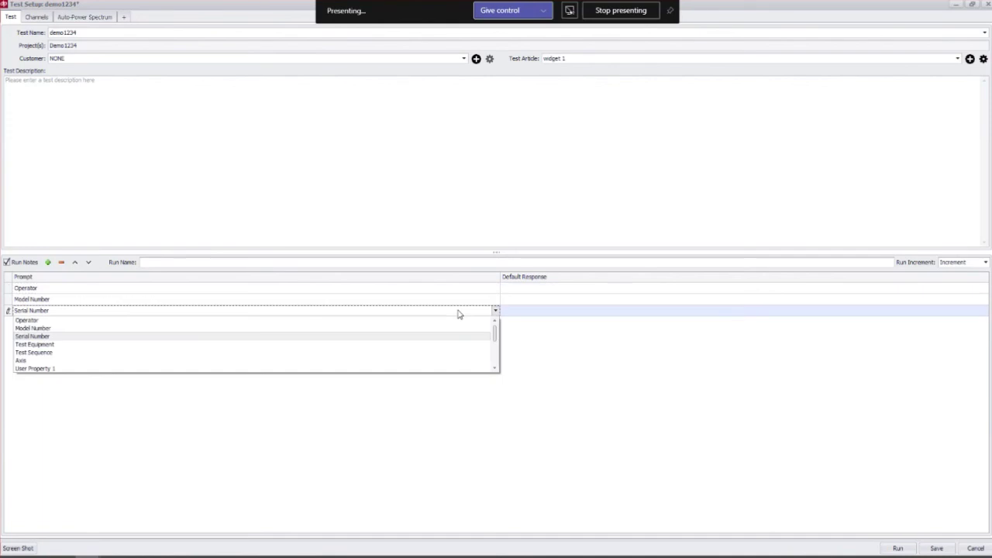
left_click(429, 353)
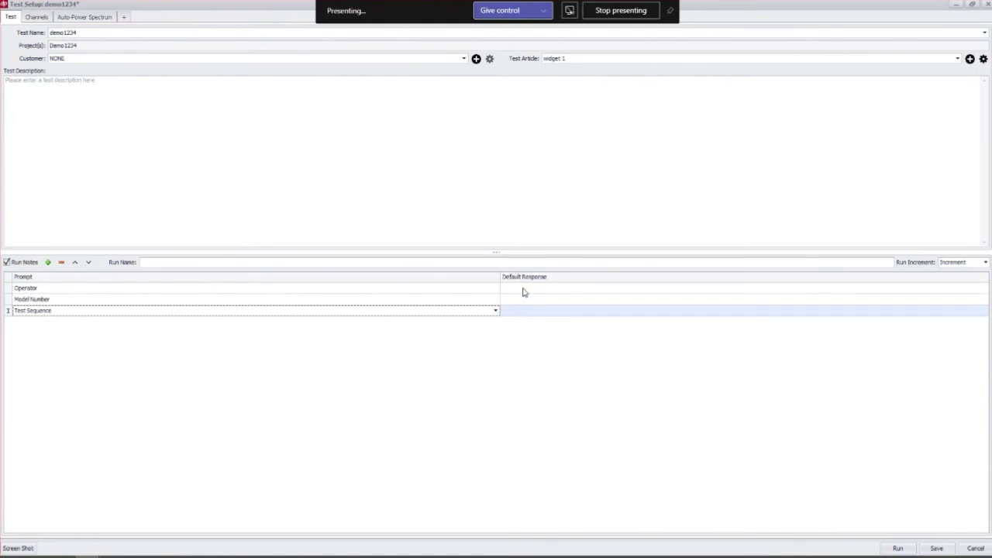
Add and remove a Test Equipment run note, then move Operator down and back to the top.
left_click(47, 264)
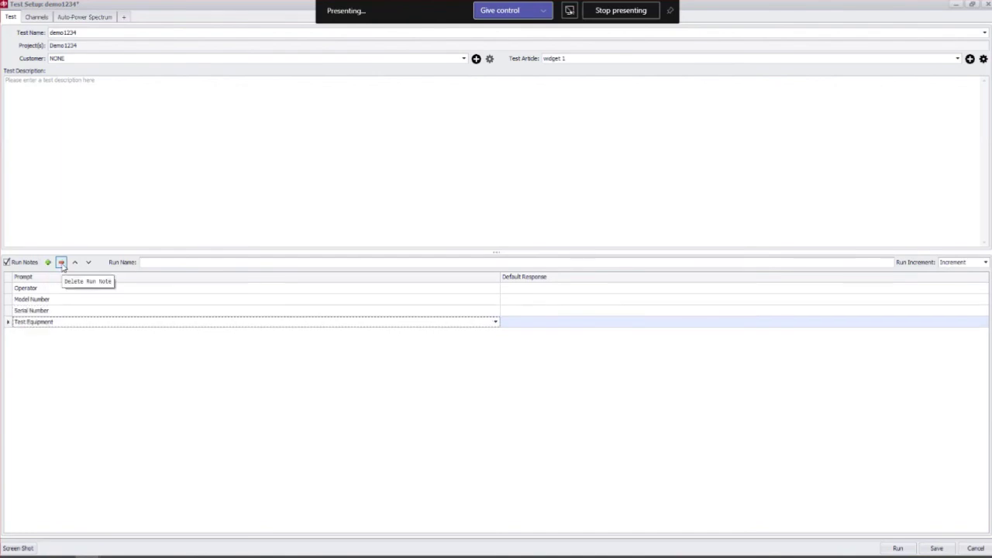
left_click(61, 264)
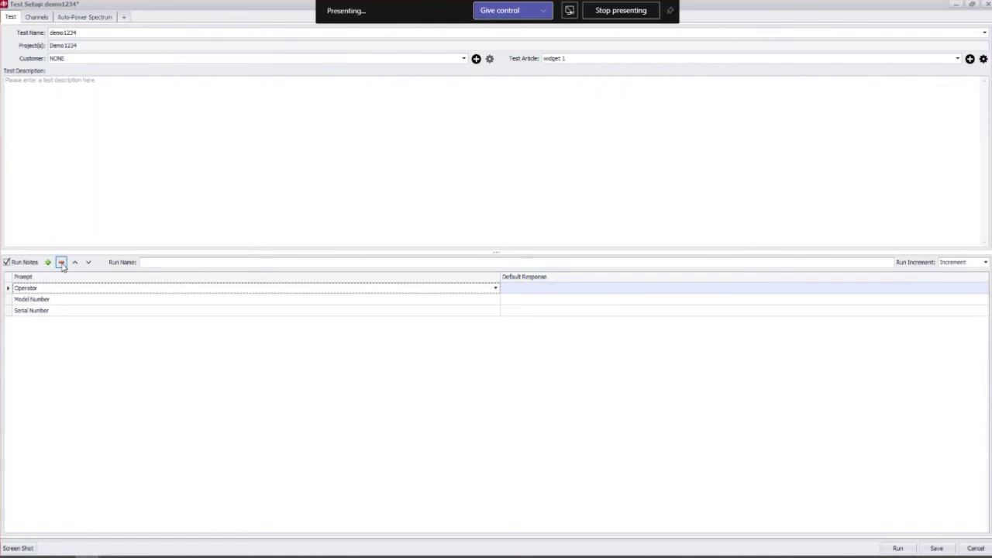
left_click(89, 262)
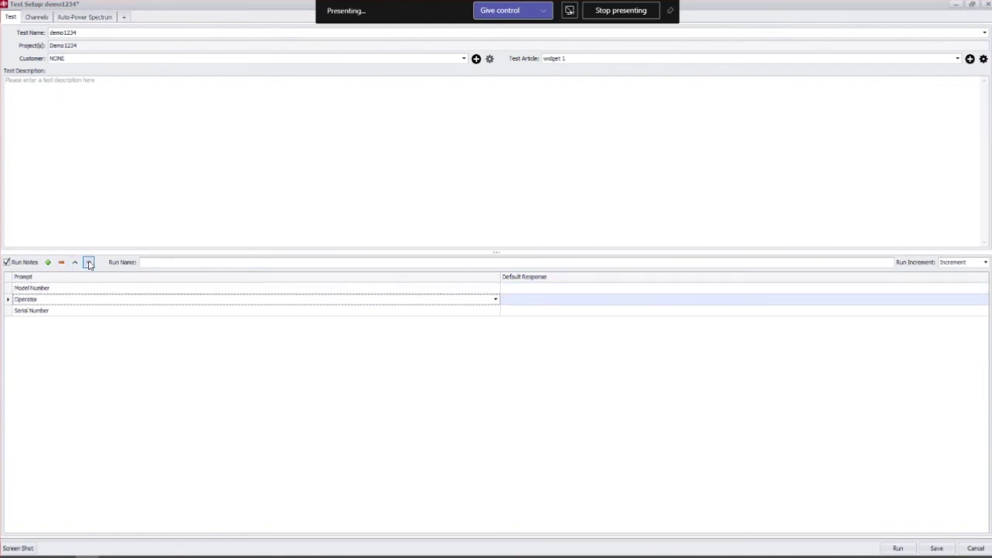
left_click(89, 263)
left_click(74, 263)
left_click(75, 263)
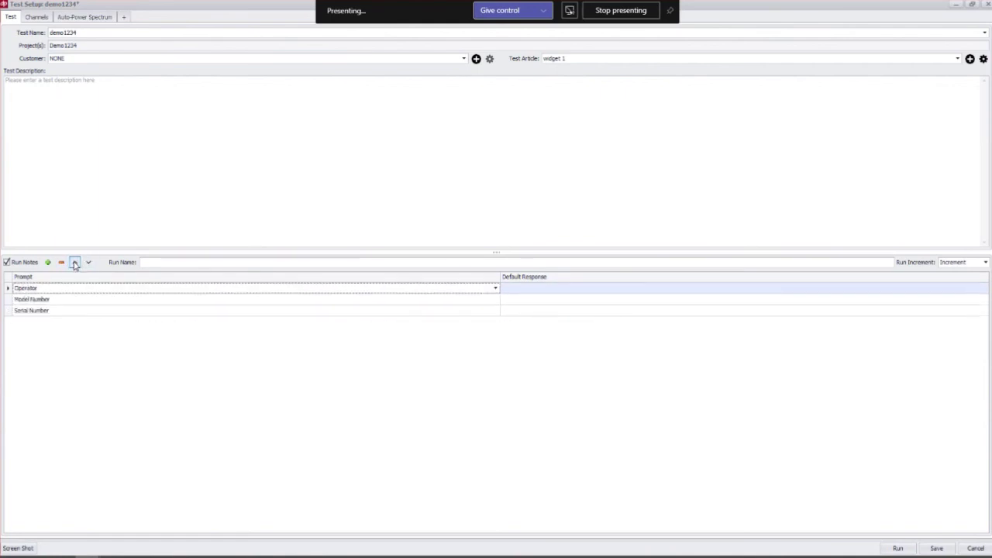
Enter the operator's initials as the Operator prompt's default response.
left_click(541, 289)
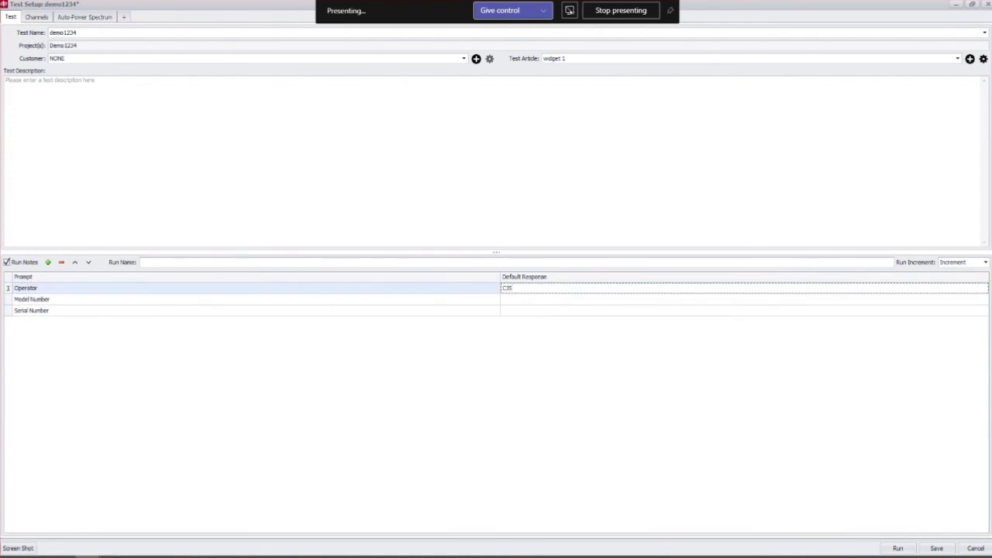
left_click(533, 299)
left_click(523, 313)
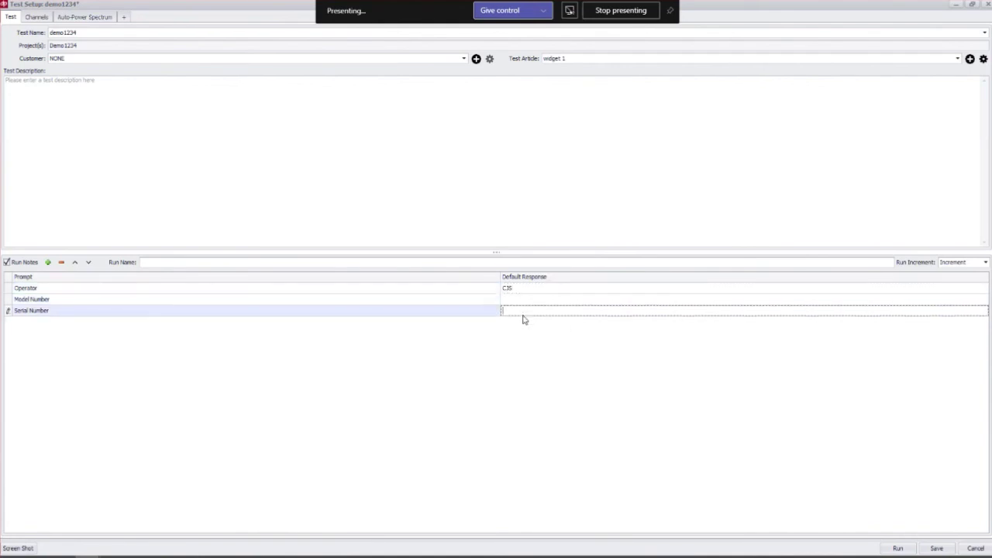
left_click(519, 300)
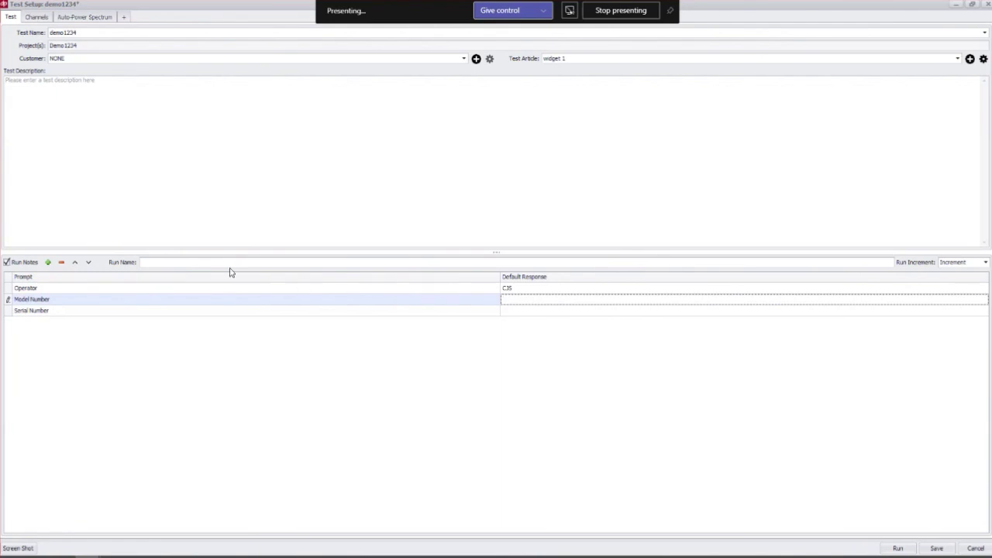
left_click(184, 262)
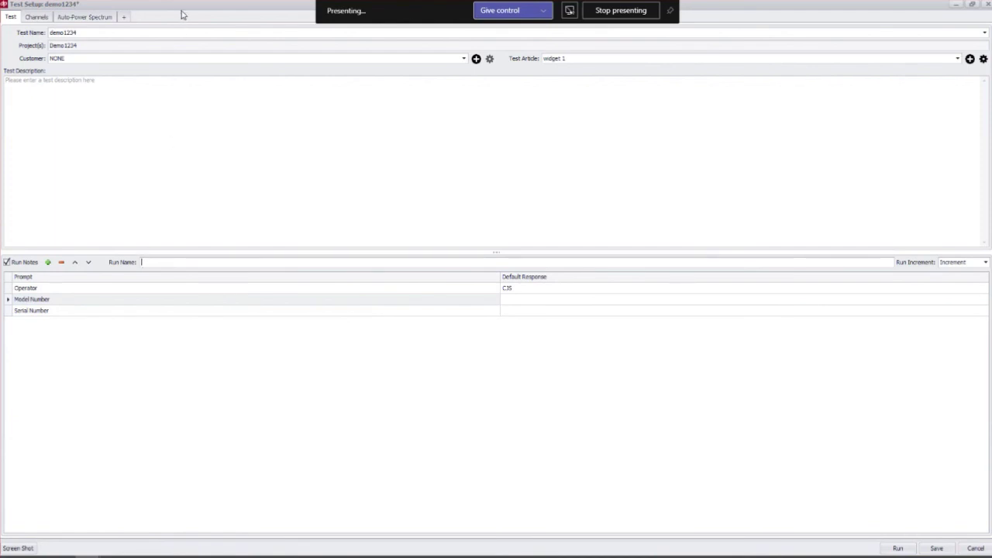
Restore and re-maximize Test Setup, leave Run Increment at Increment, and show the Channels page.
left_click_drag(183, 9, 466, 278)
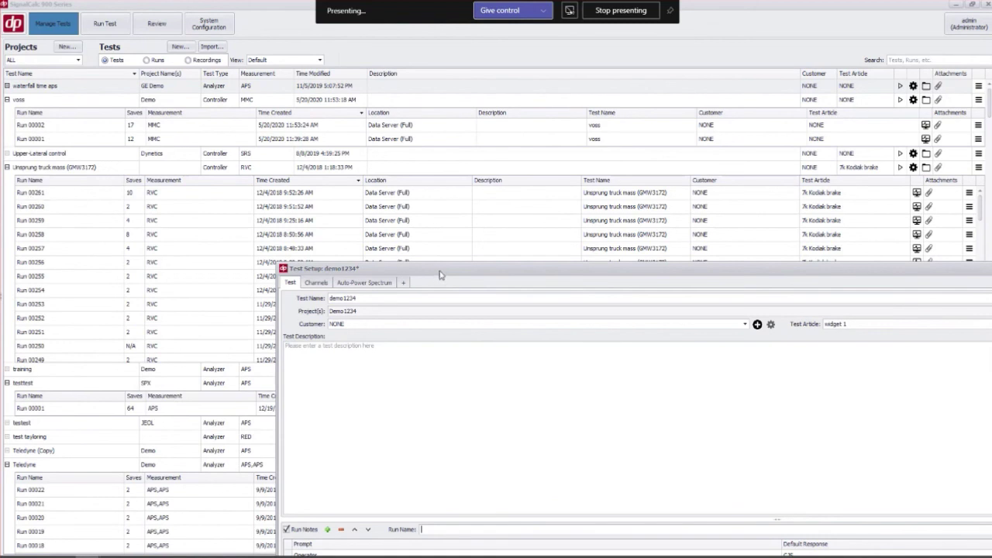
left_click_drag(438, 270, 159, 4)
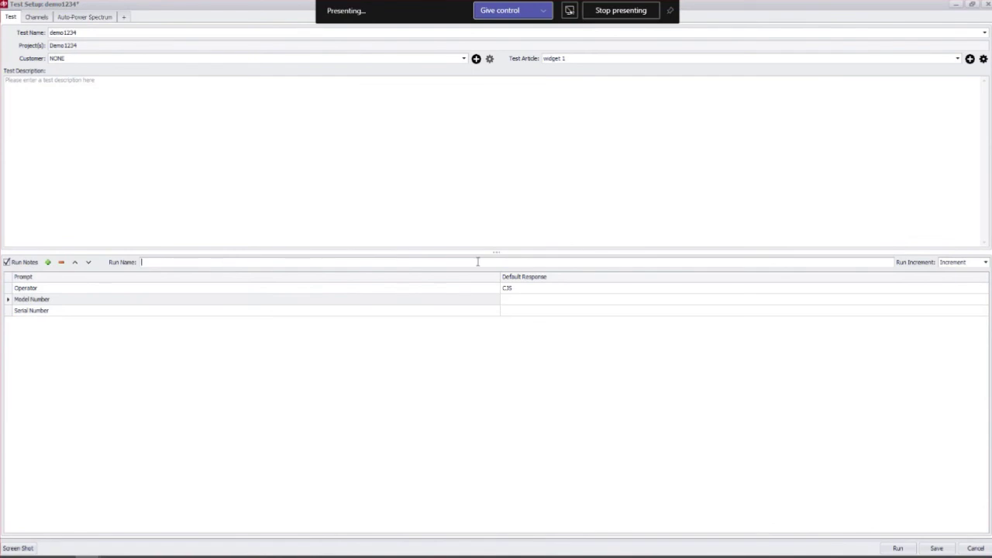
left_click(978, 265)
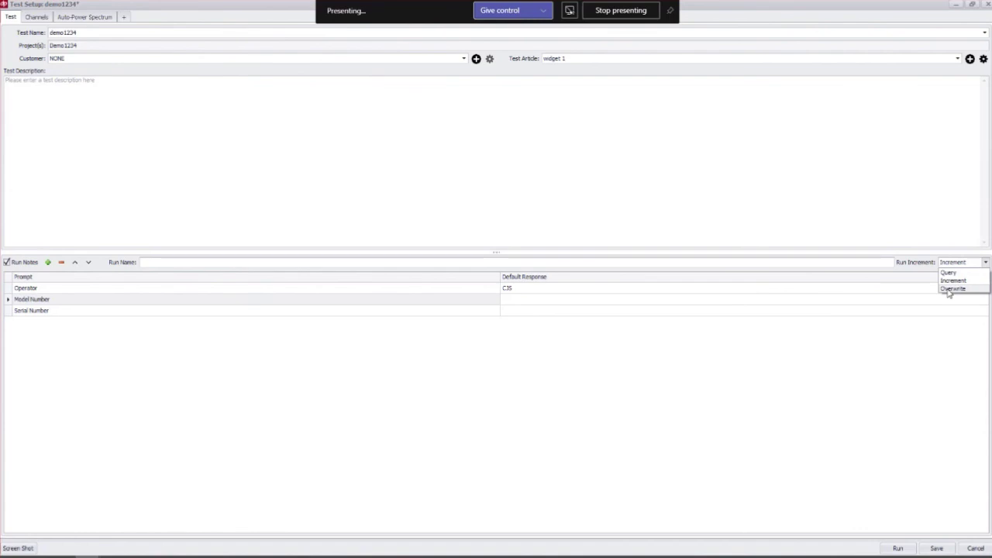
left_click(823, 354)
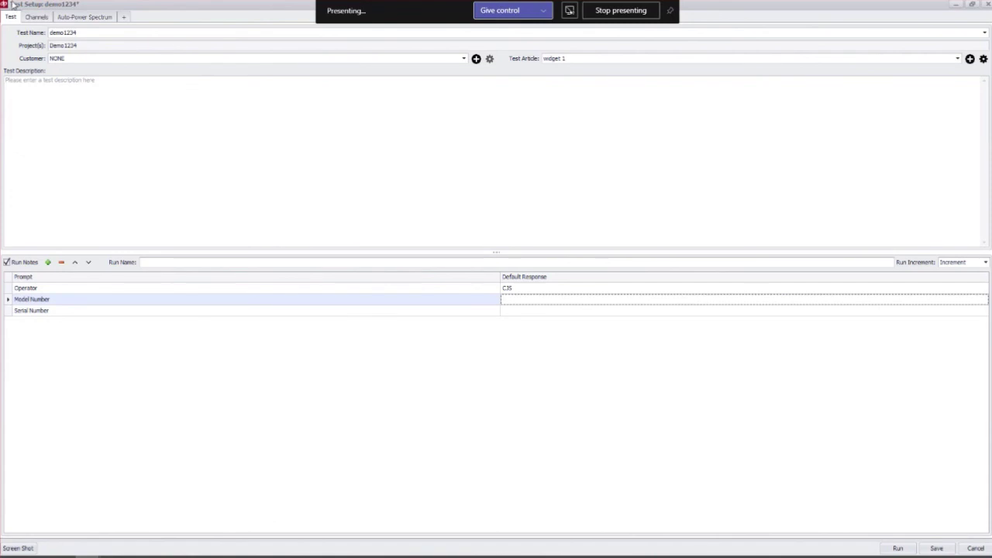
left_click(34, 17)
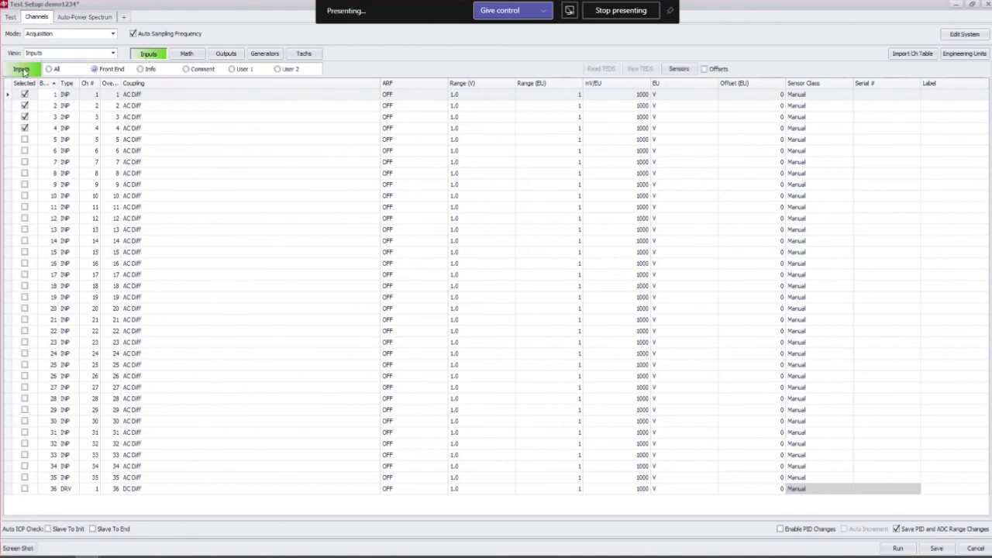
Pick channels 5, 6, 15, 16 and 28 in the channel picker and apply them to the table.
left_click(22, 69)
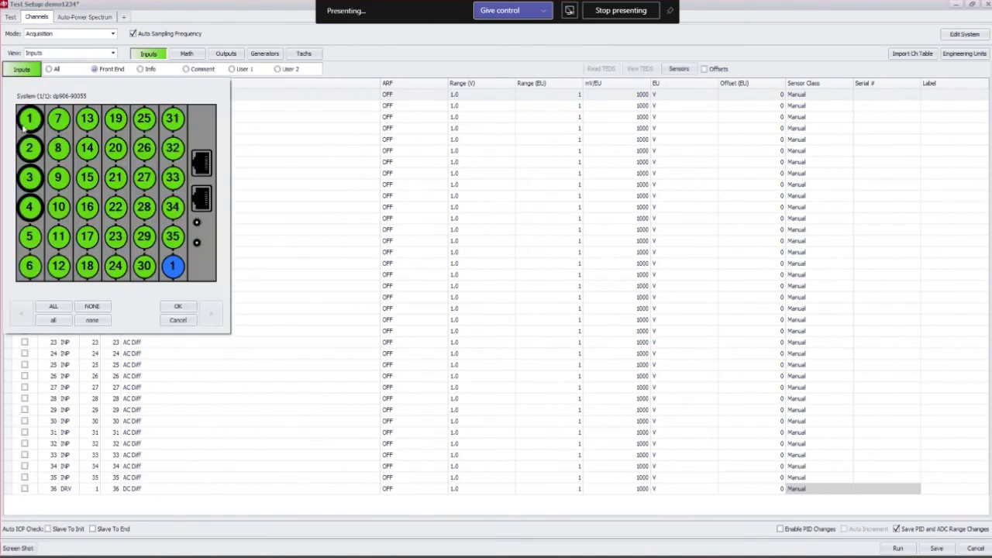
left_click(33, 234)
left_click(39, 266)
left_click(88, 205)
left_click(91, 179)
left_click(153, 217)
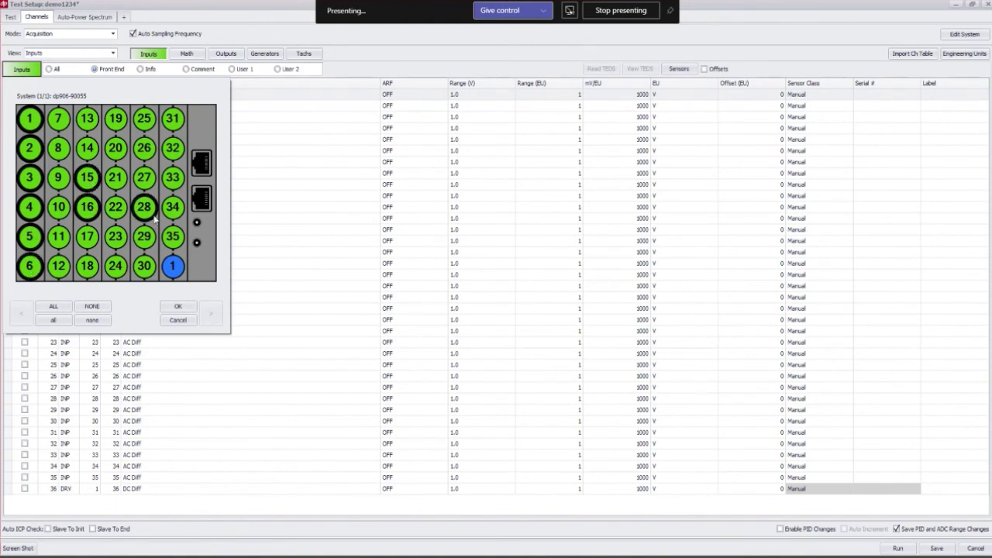
left_click(176, 308)
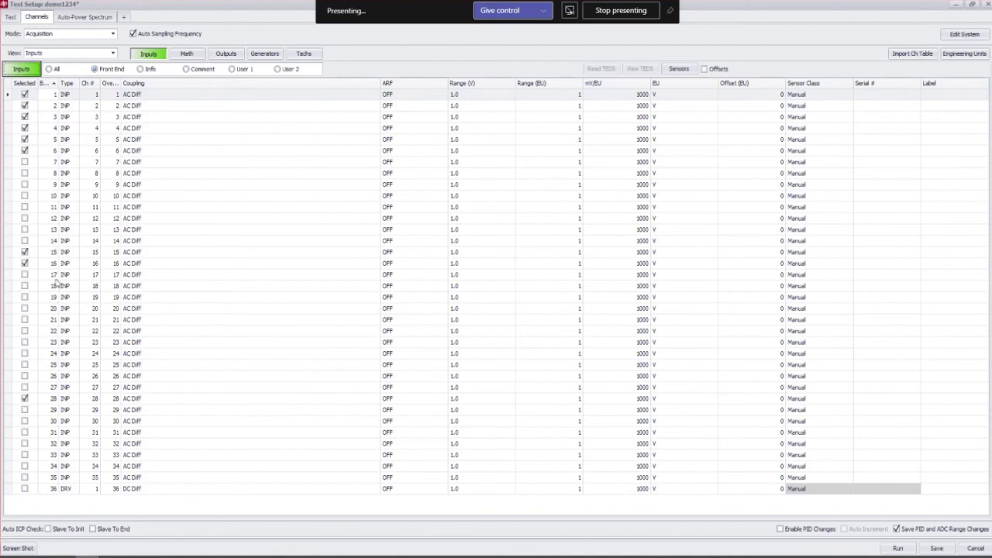
Reopen the channel picker, choose ALL and apply so every channel is selected.
left_click(24, 69)
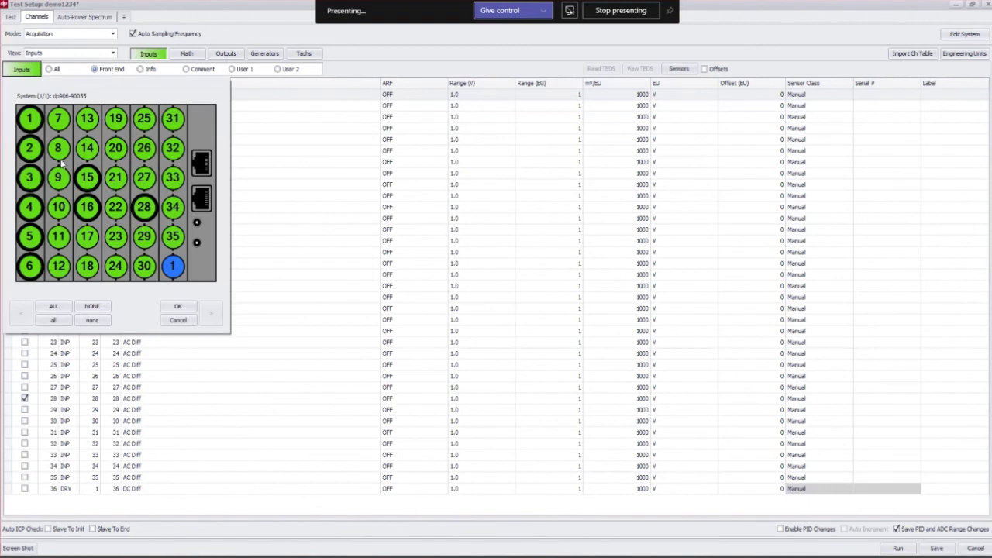
left_click(53, 307)
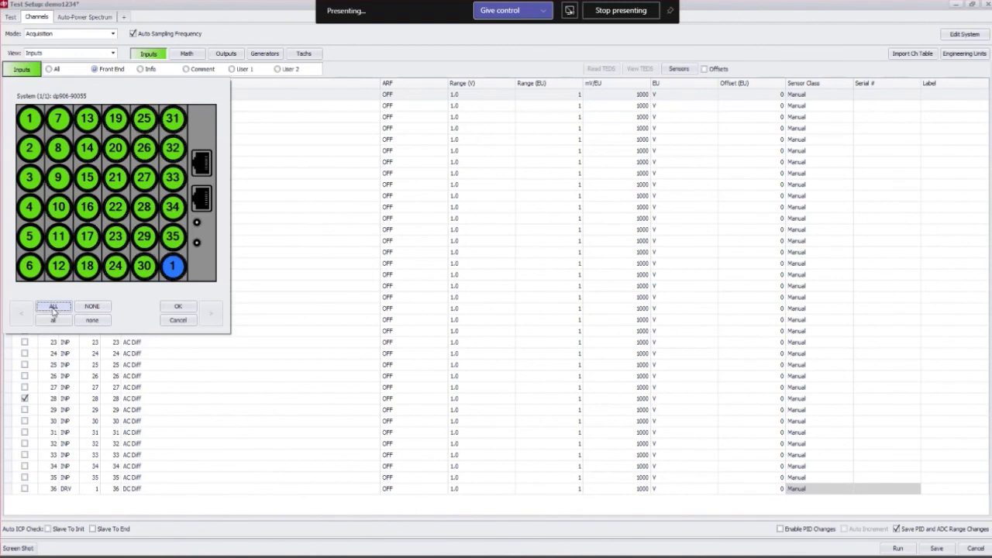
left_click(179, 307)
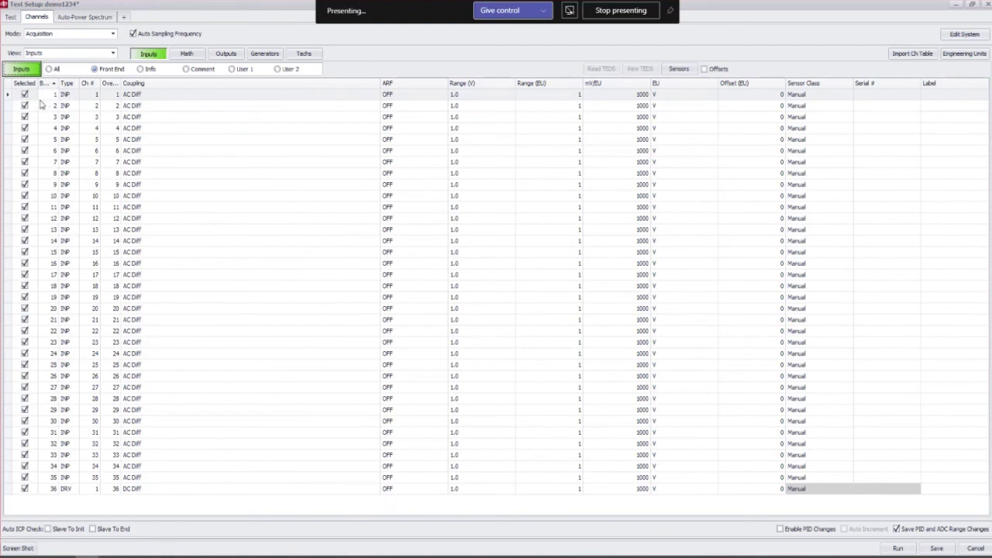
Show the Math, Outputs, Generators and Tachs panels on the Channels page.
left_click(188, 54)
left_click(226, 53)
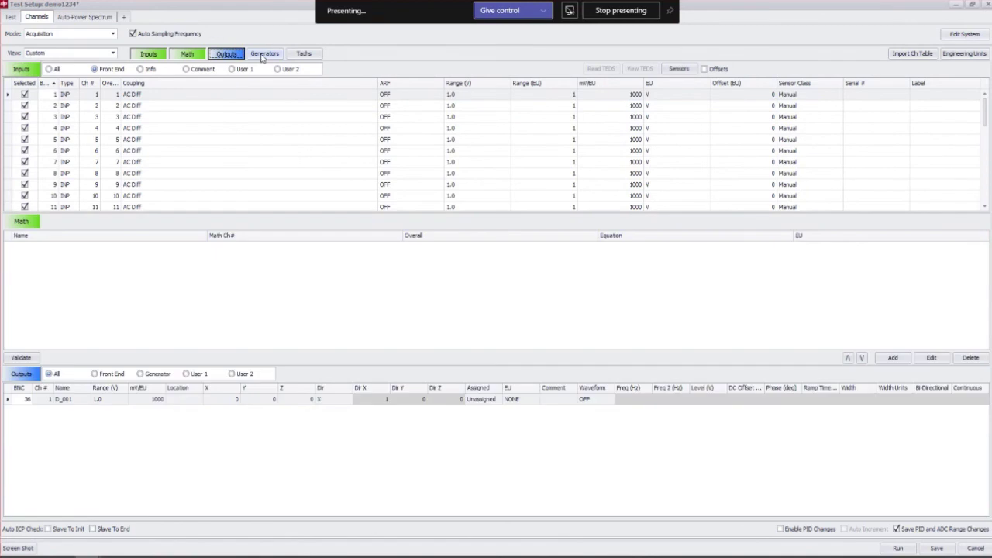
left_click(265, 55)
left_click(305, 54)
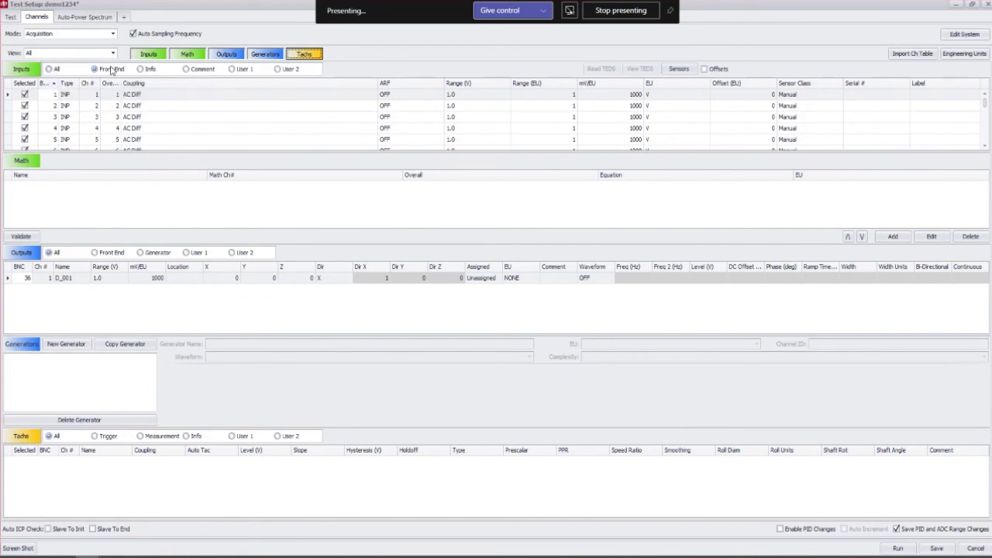
Hide the Math, Outputs and Generators panels again, leaving the Inputs table.
left_click(186, 54)
left_click(225, 54)
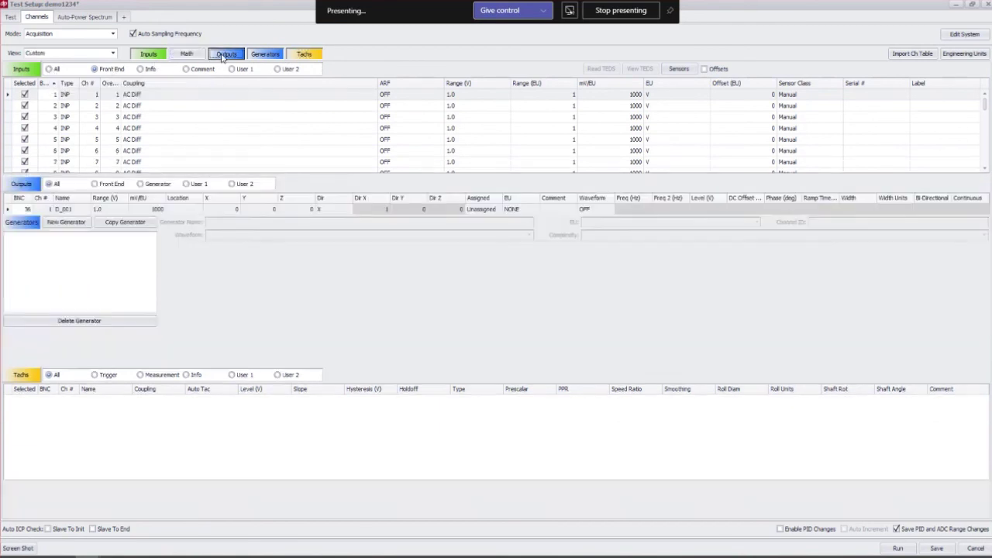
left_click(260, 55)
left_click(303, 54)
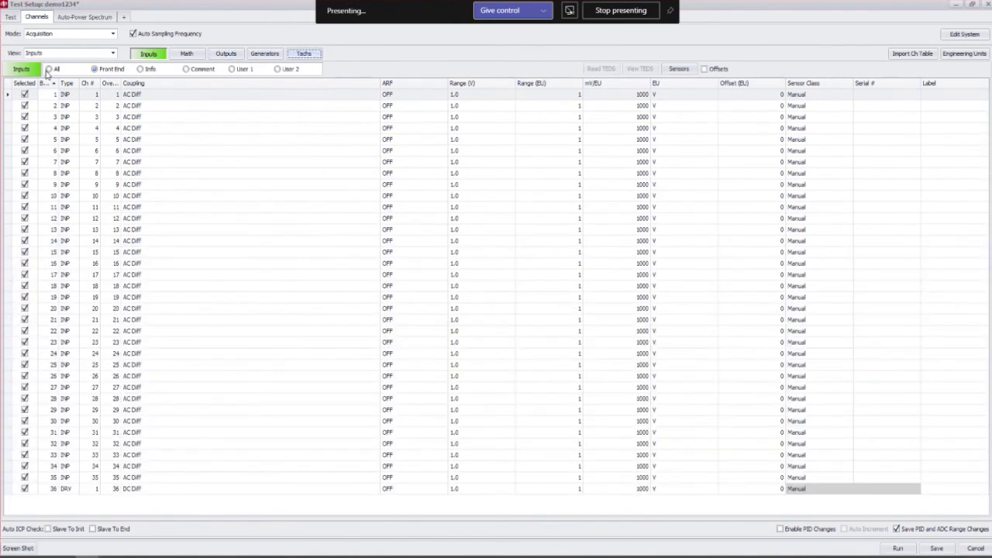
left_click(49, 69)
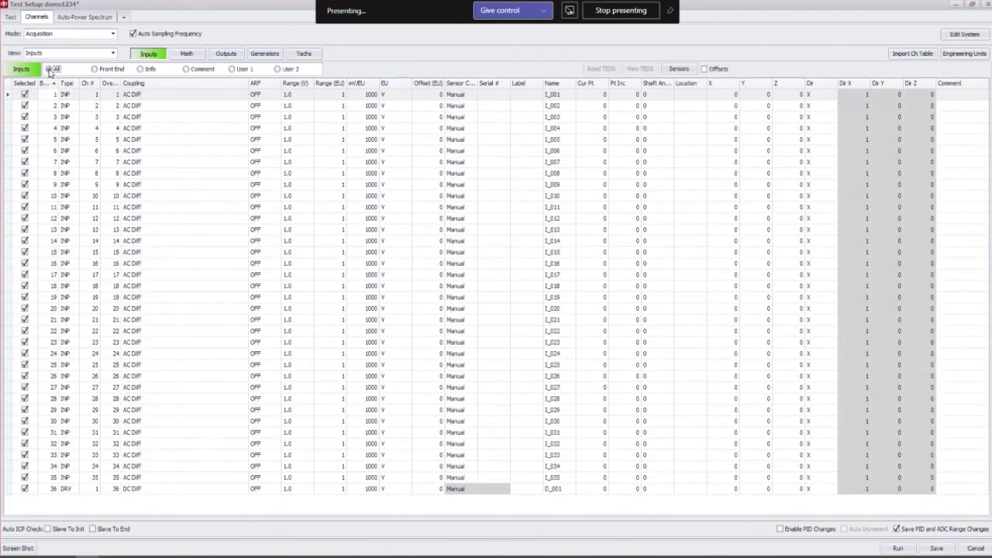
left_click(95, 69)
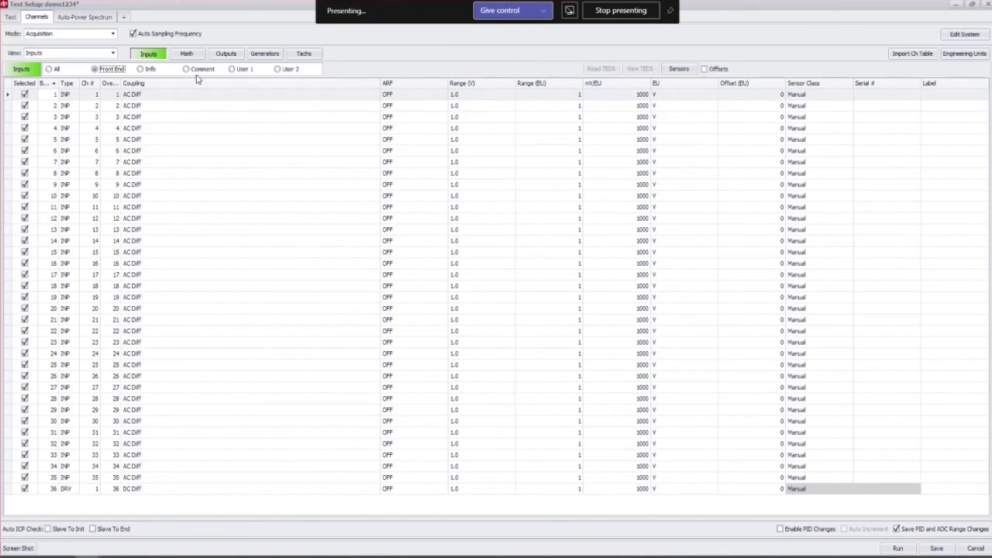
left_click(140, 70)
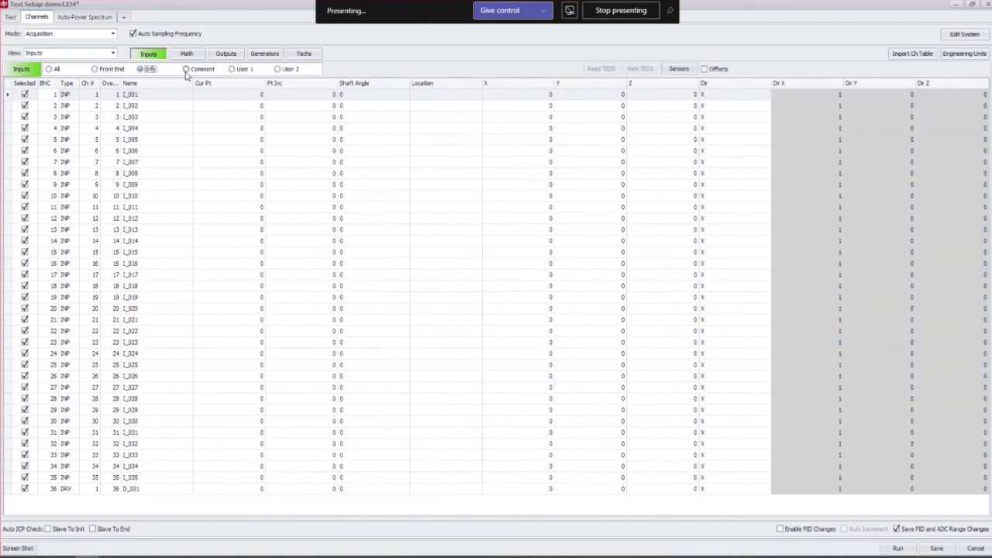
left_click(186, 72)
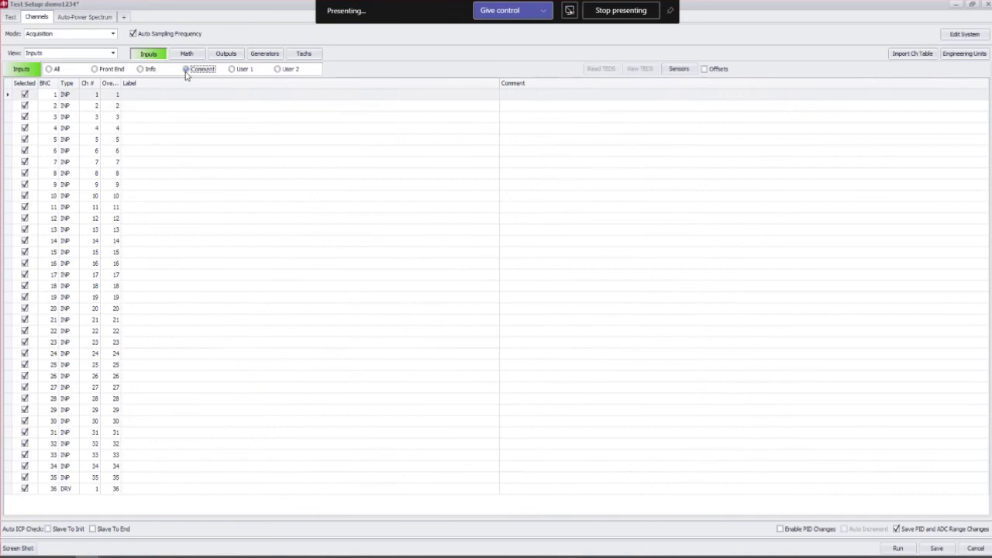
left_click(231, 69)
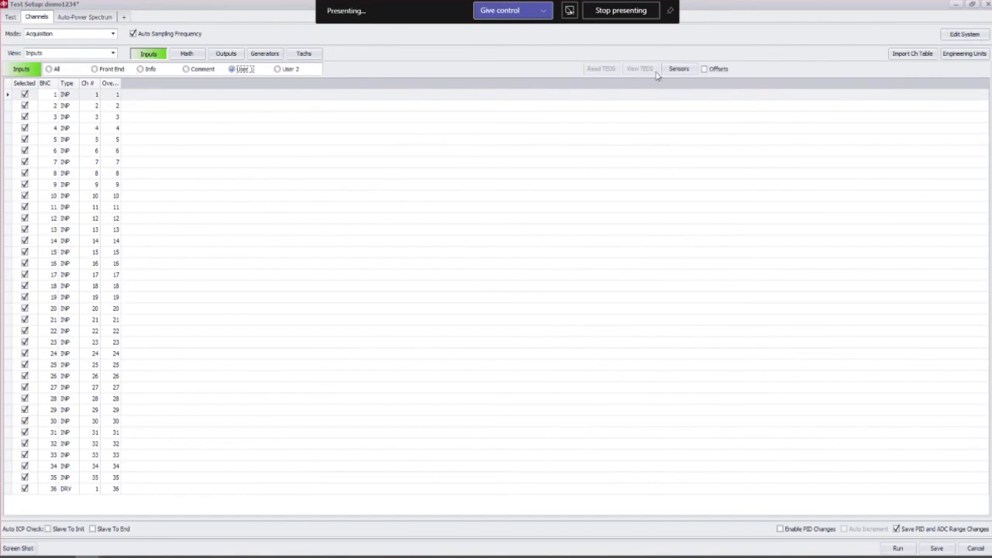
left_click(95, 70)
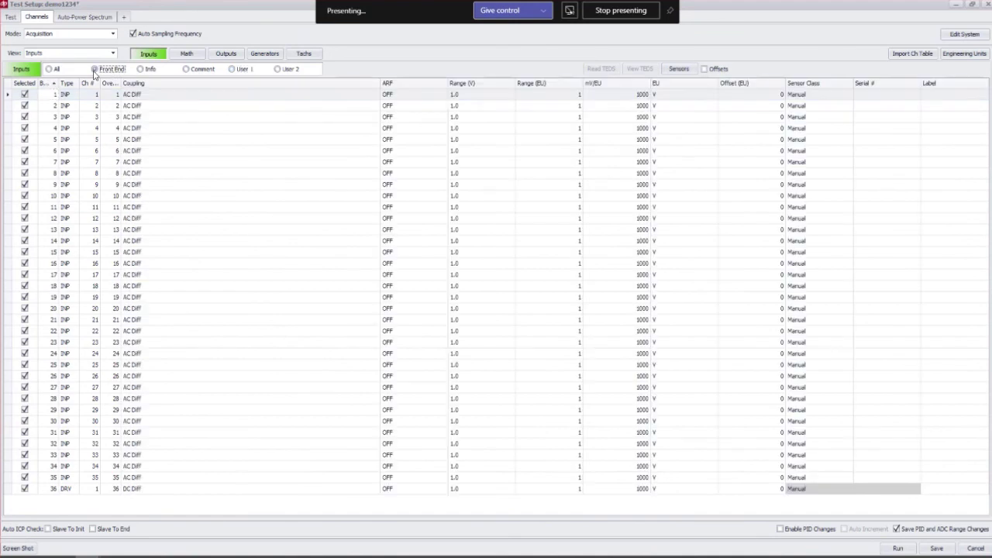
In Edit System, add hardware units DP906-90021, DP901-94032 and DP901-94142.
left_click(967, 36)
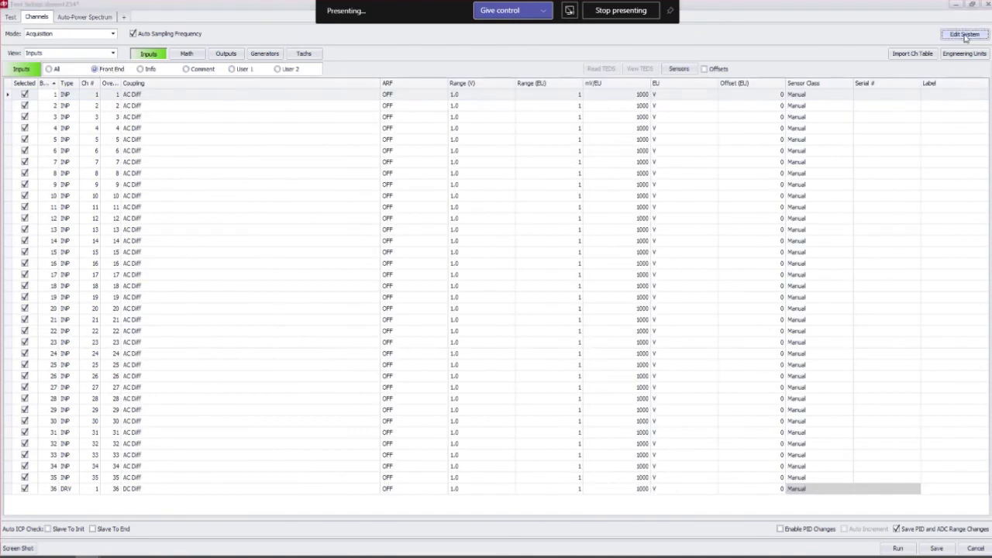
left_click(346, 194)
left_click(380, 194)
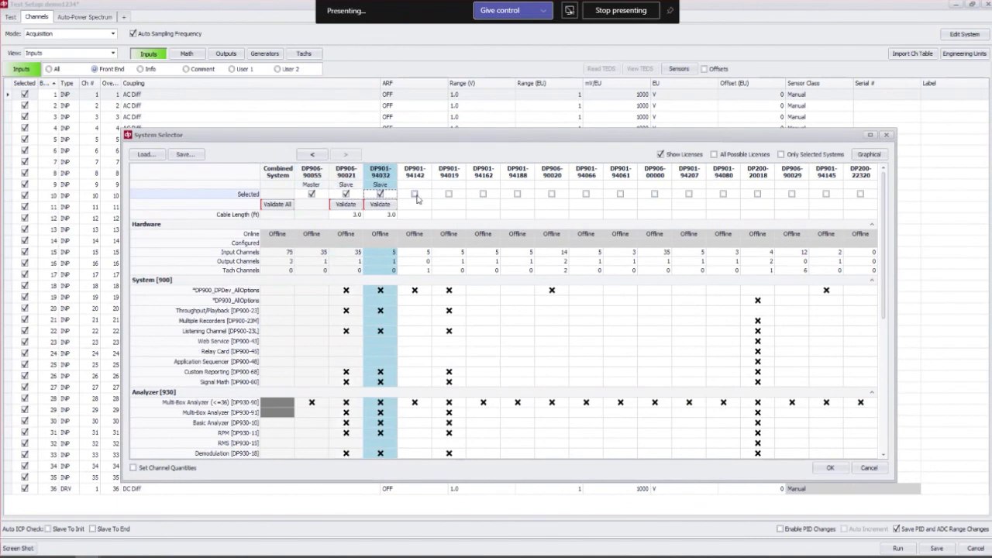
left_click(417, 195)
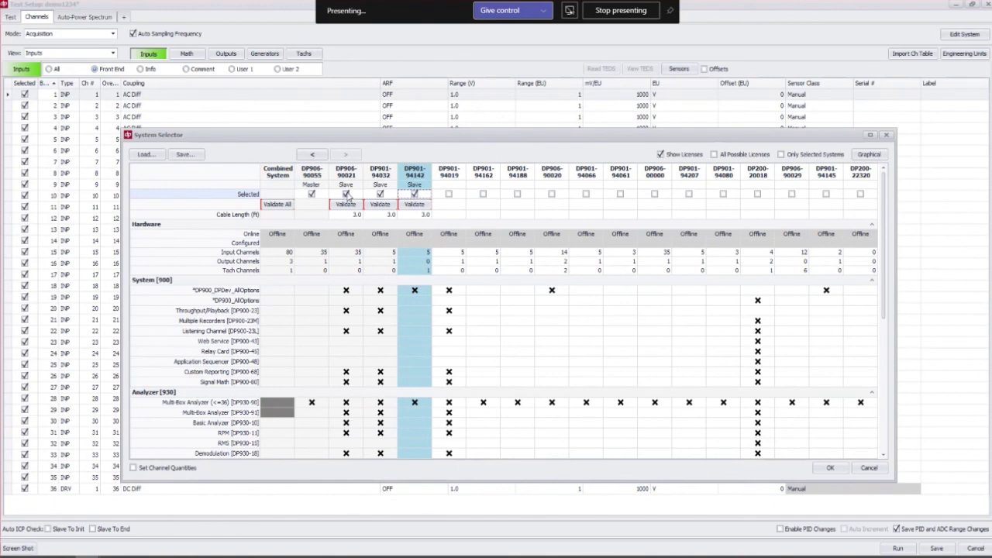
Remove those three hardware units again, confirm the system, and bring up Import Ch Table options.
left_click(347, 194)
left_click(379, 195)
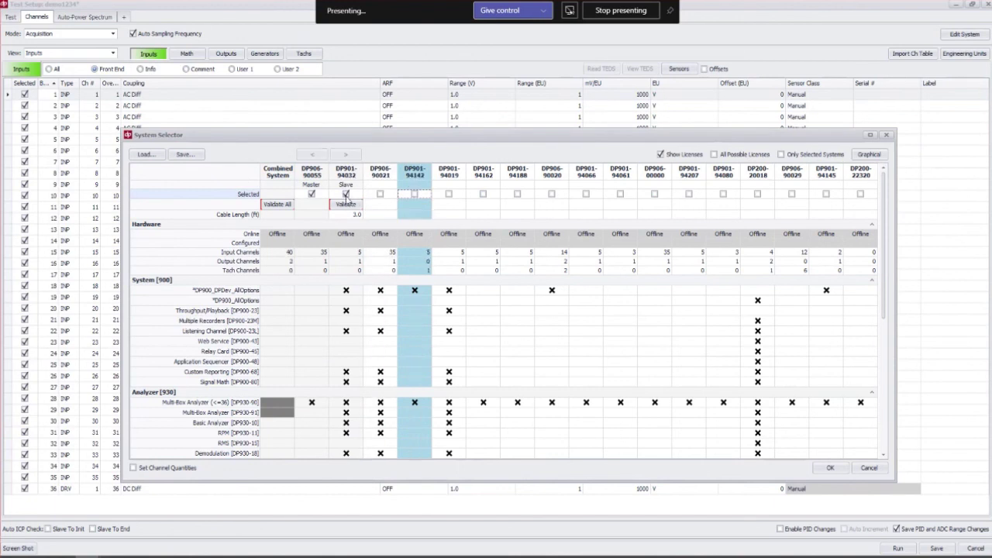
left_click(347, 195)
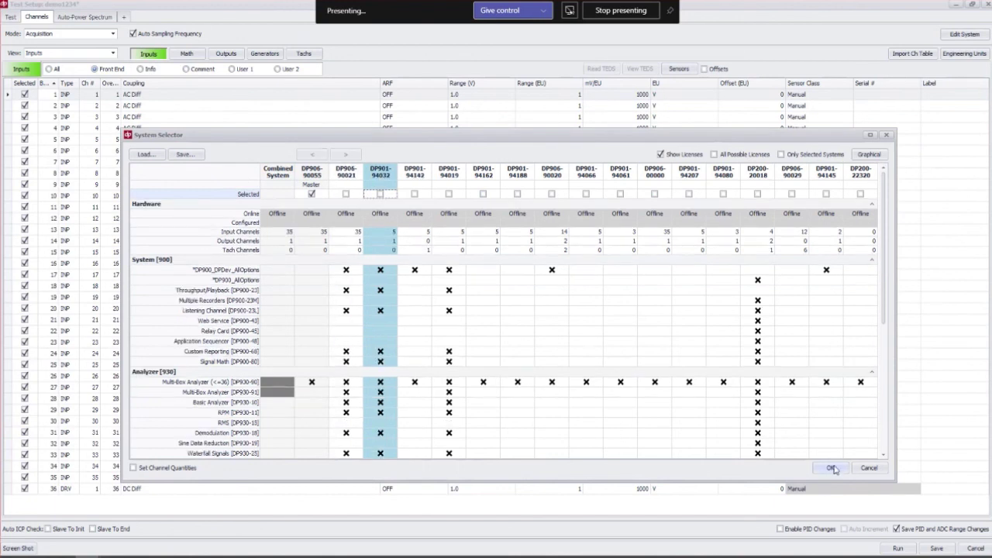
left_click(830, 467)
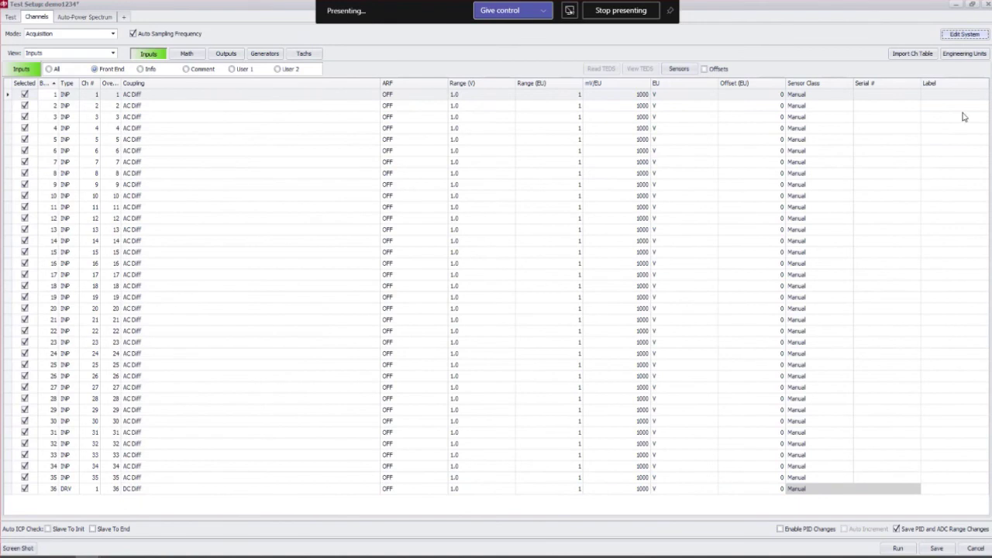
left_click(915, 56)
Cancel the saved-test import, glance through Engineering Units, and dismiss the Sensors options.
left_click(922, 63)
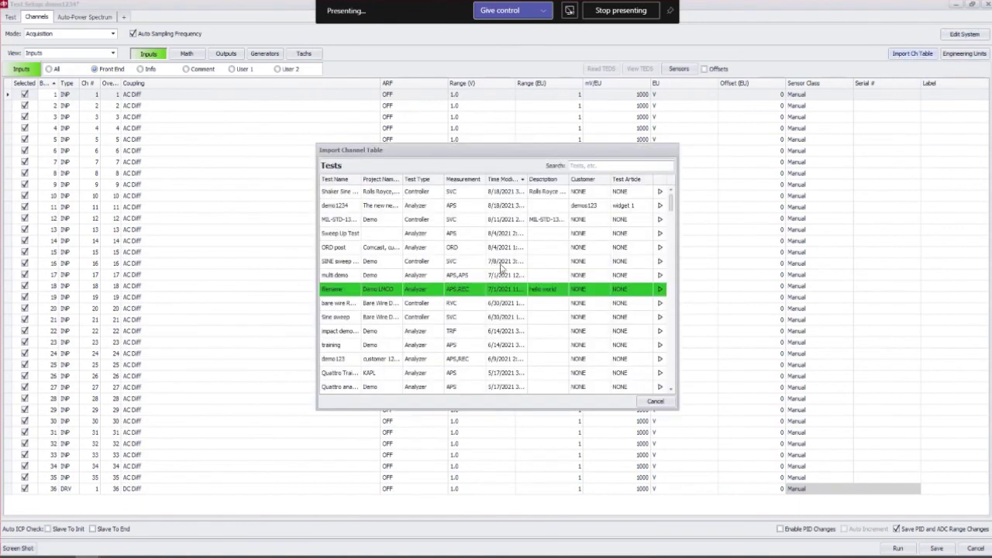
left_click(656, 401)
left_click(966, 54)
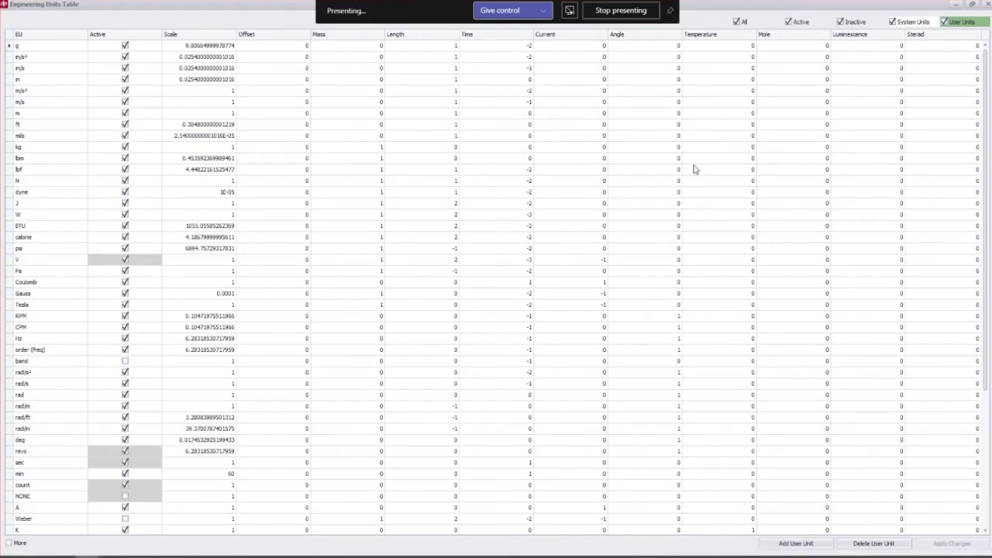
scroll(266, 267, "down", 5)
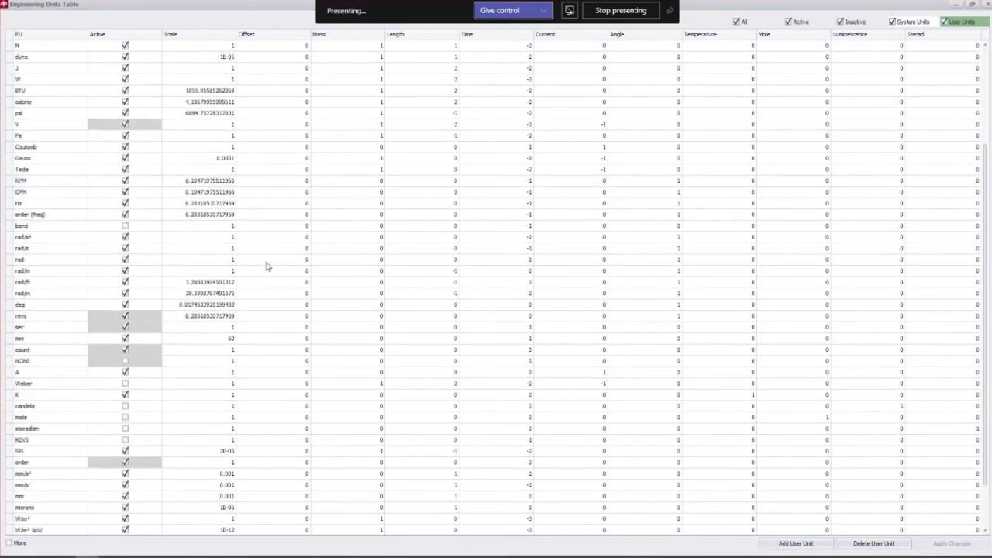
scroll(266, 266, "up", 5)
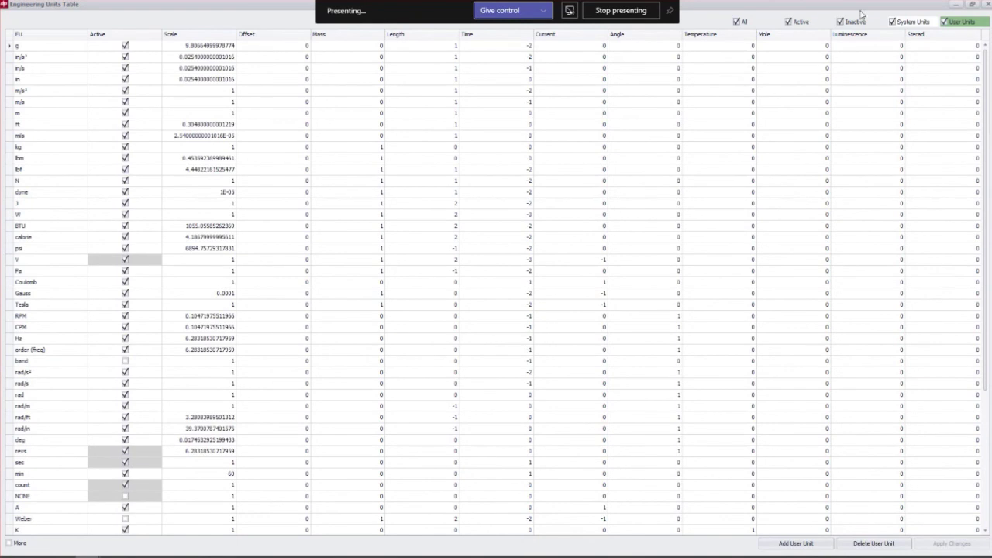
left_click(988, 5)
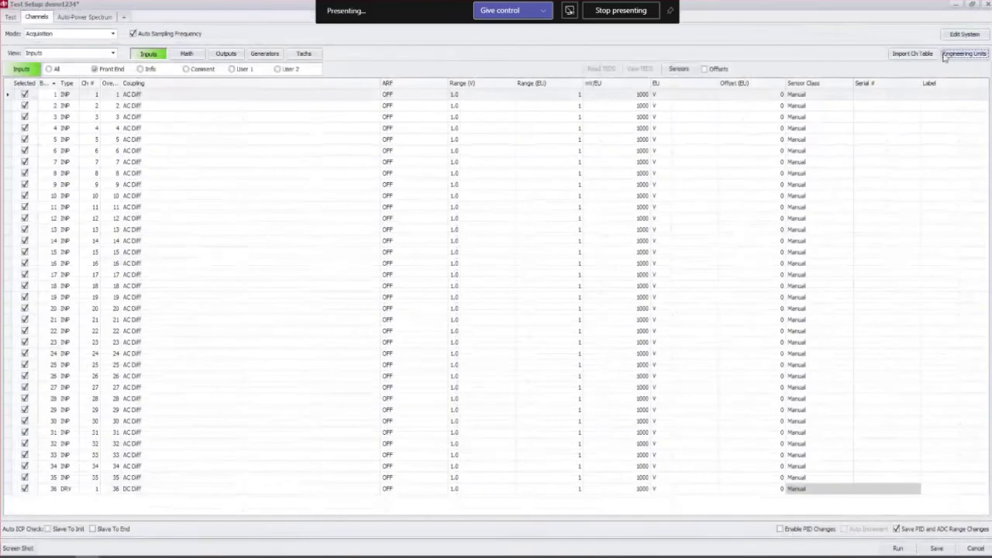
left_click(677, 70)
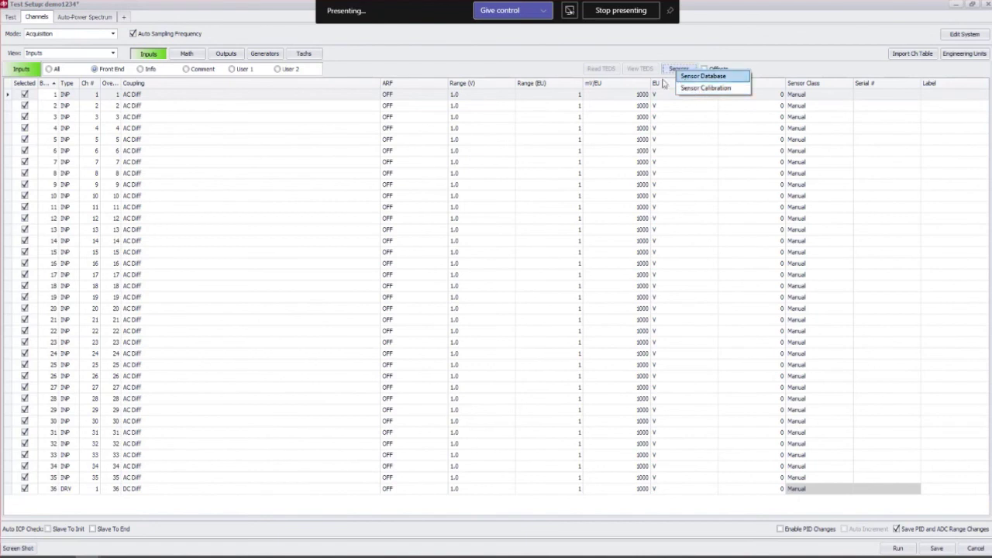
left_click(472, 64)
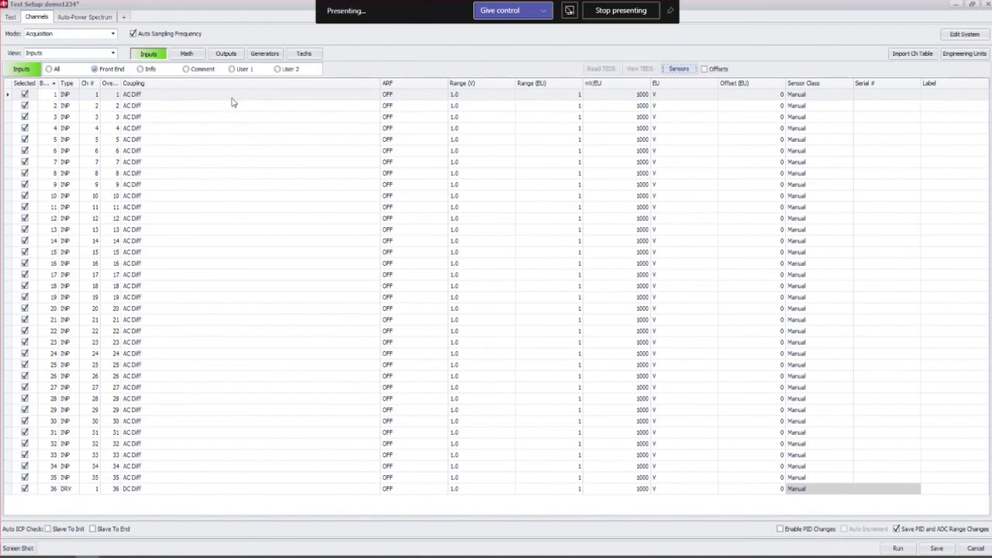
In row 1, choose ICP 4mA coupling, enter g as the unit and 10.4 as mV/EU.
left_click(170, 98)
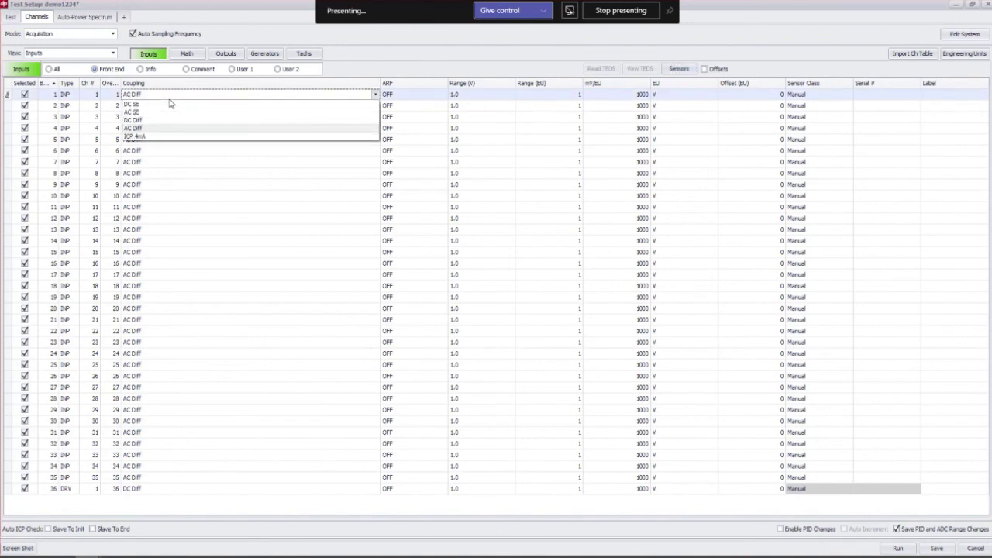
left_click(159, 138)
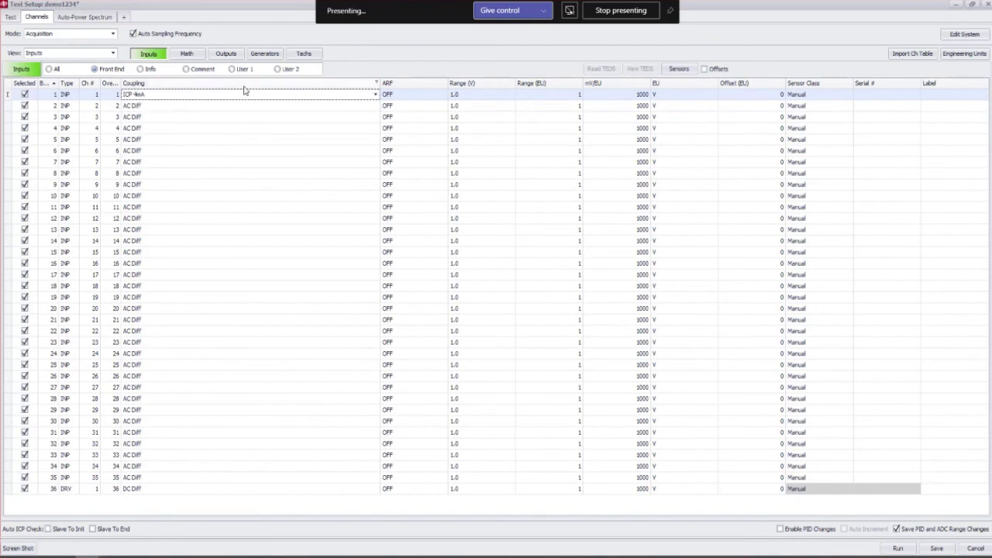
left_click(672, 96)
type("g")
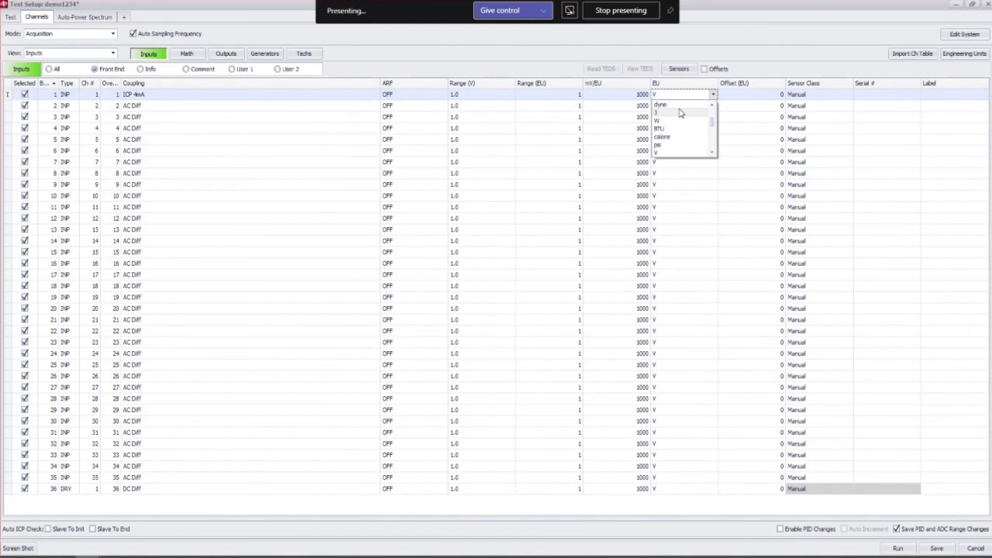
left_click(671, 105)
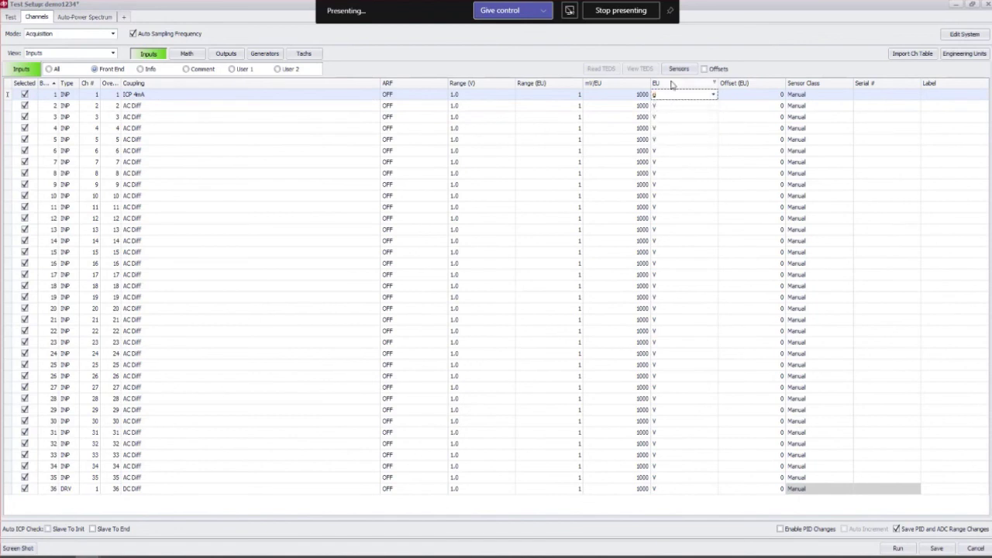
left_click(625, 96)
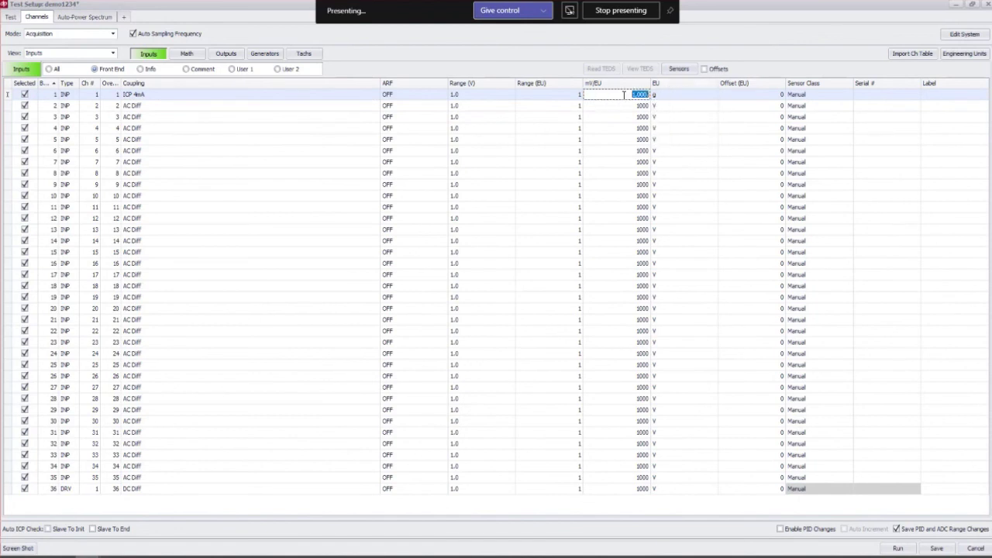
type("10.4")
key("Return")
Switch to the Auto-Power Spectrum tab of the Test Setup window.
left_click(95, 18)
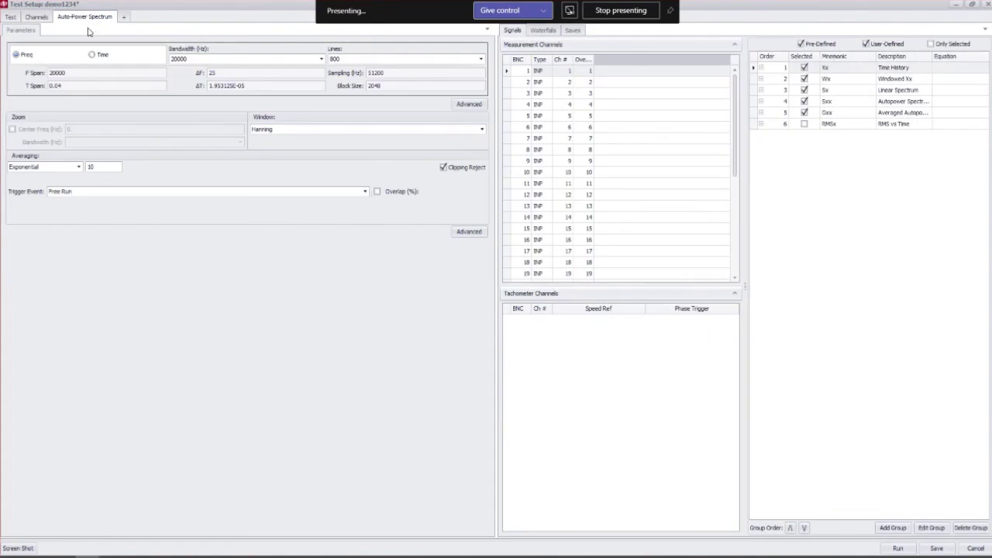